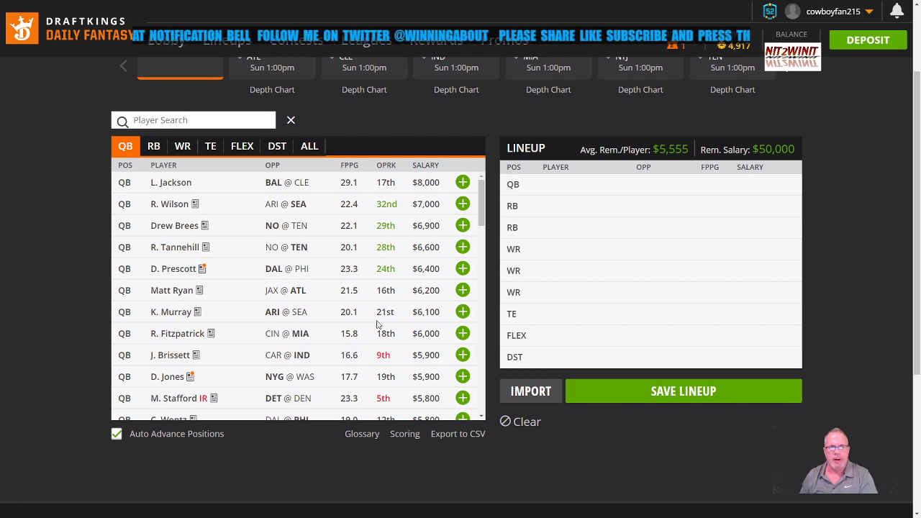
- Fill the quarterback slot with R. Fitzpatrick and the two running back slots with S. Barkley and Joe Mixon
scroll(376, 325, down, 1)
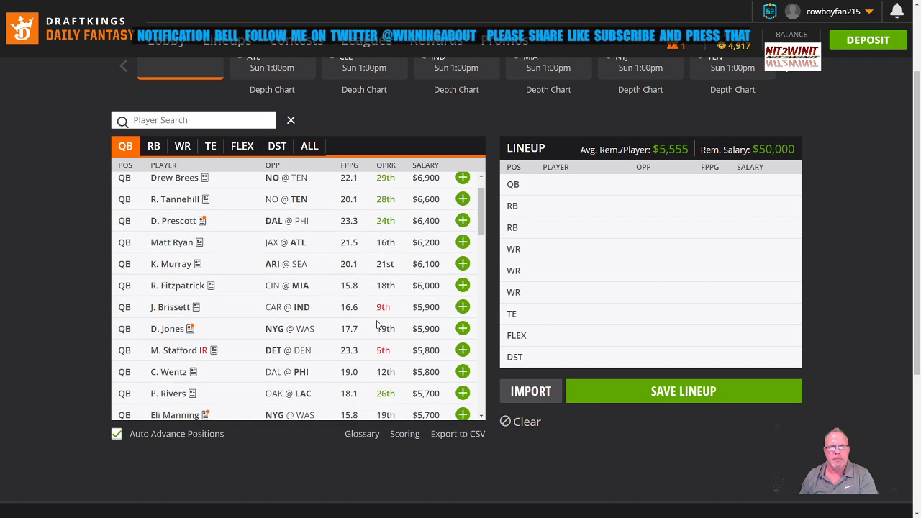
click(463, 286)
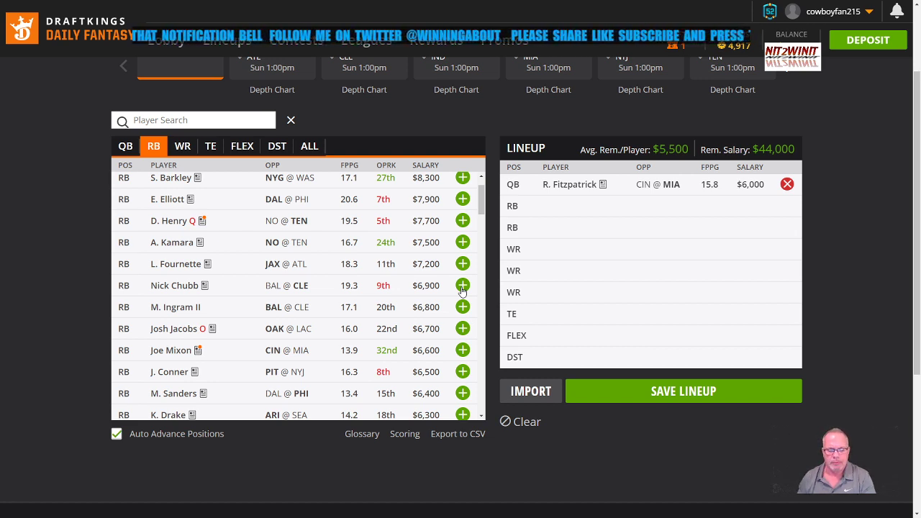
click(462, 179)
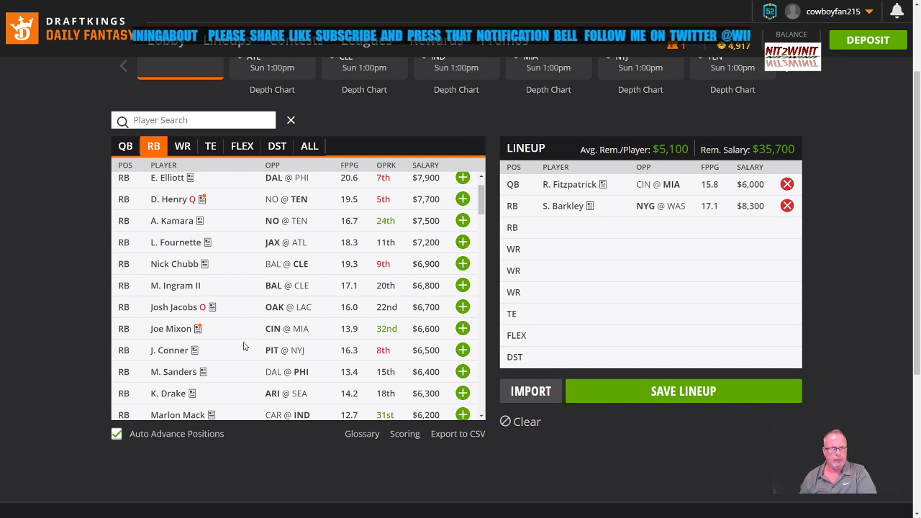
click(462, 329)
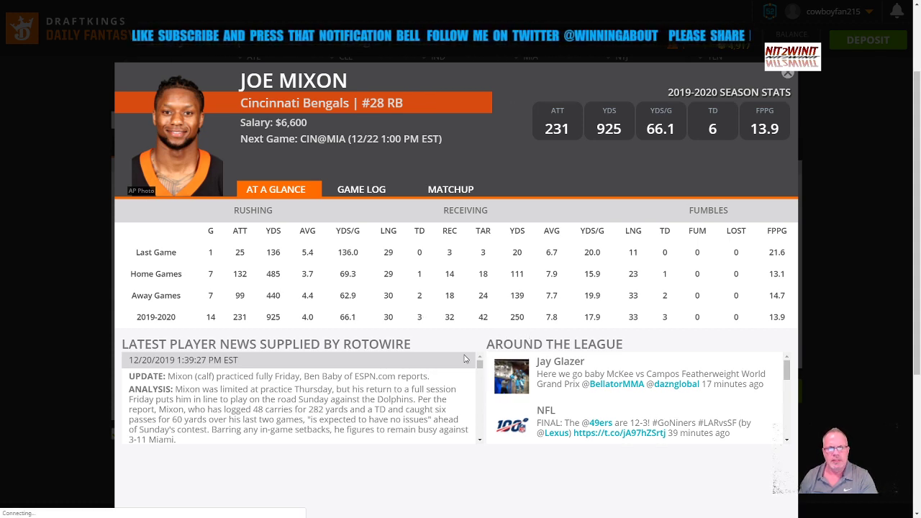
click(789, 75)
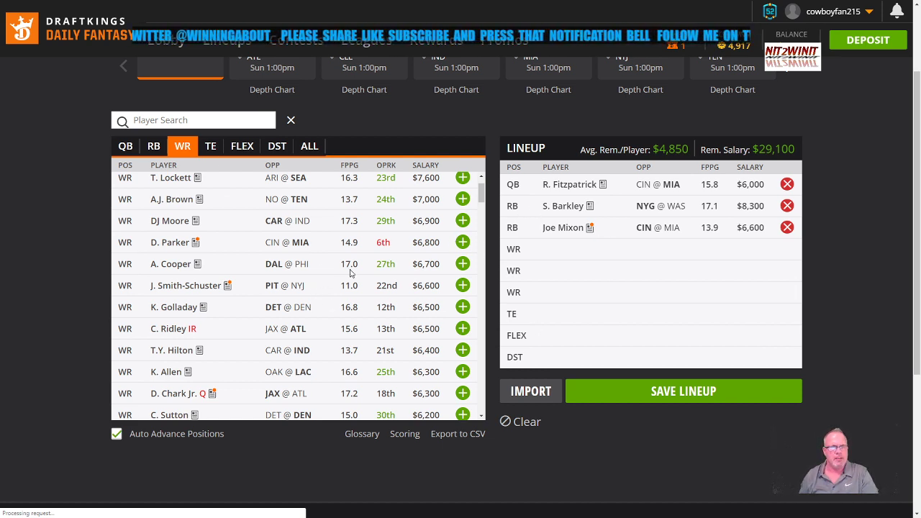
- Add D. Parker and T. McLaurin to the first two wide receiver slots of the lineup
click(461, 242)
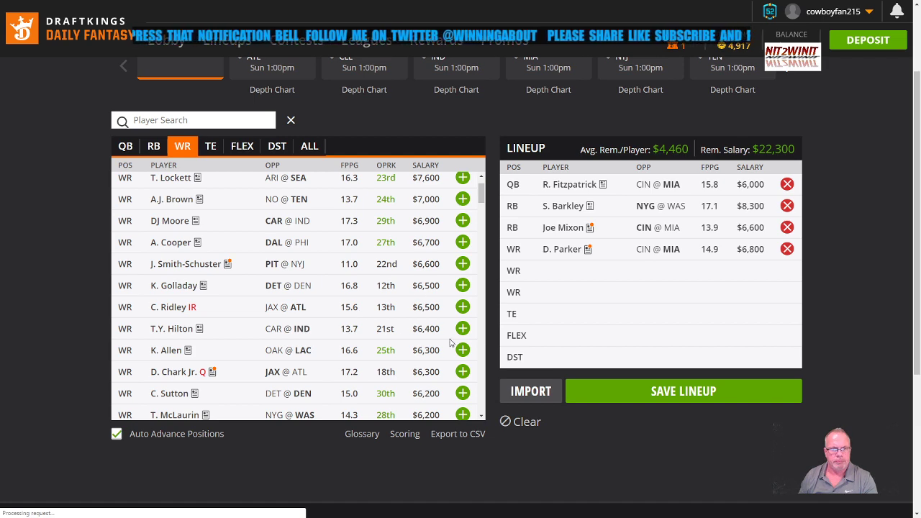
scroll(434, 370, down, 1)
scroll(434, 370, down, 3)
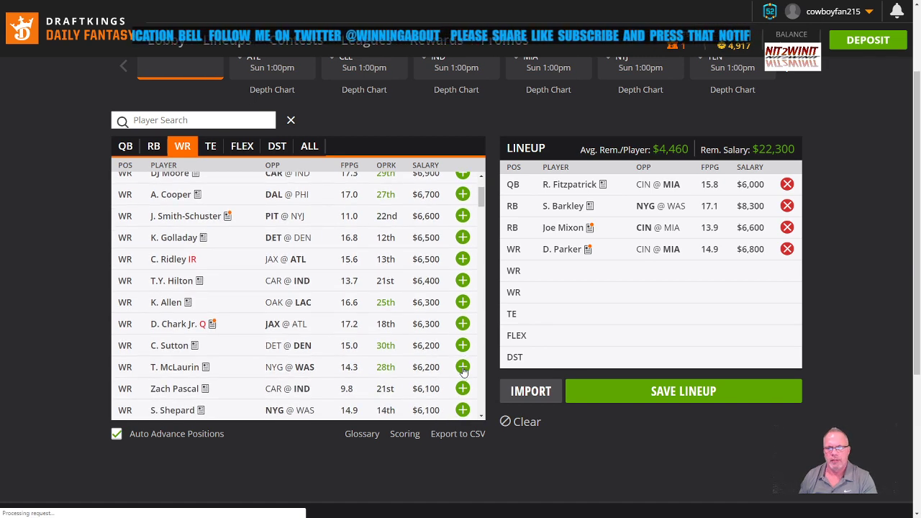
click(462, 367)
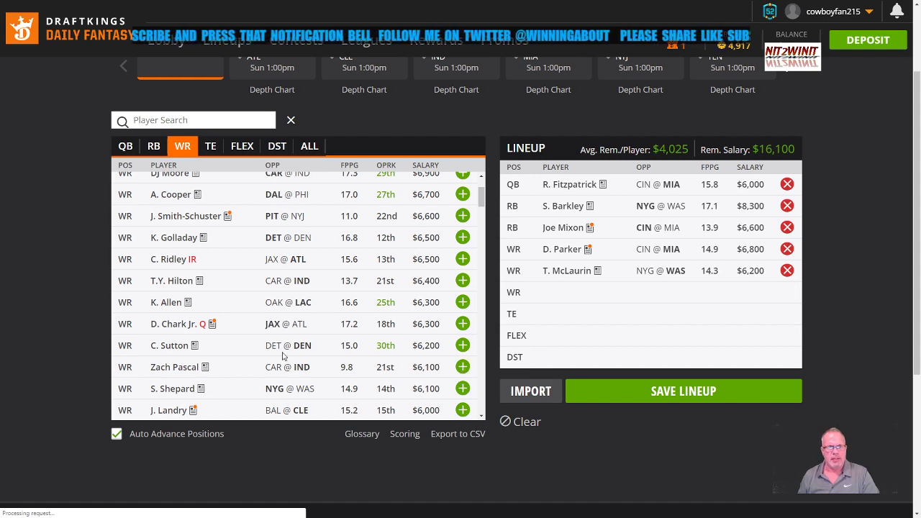
- Add the $4,200 wide receiver L. Fitzgerald to the third wide receiver slot
scroll(334, 333, down, 3)
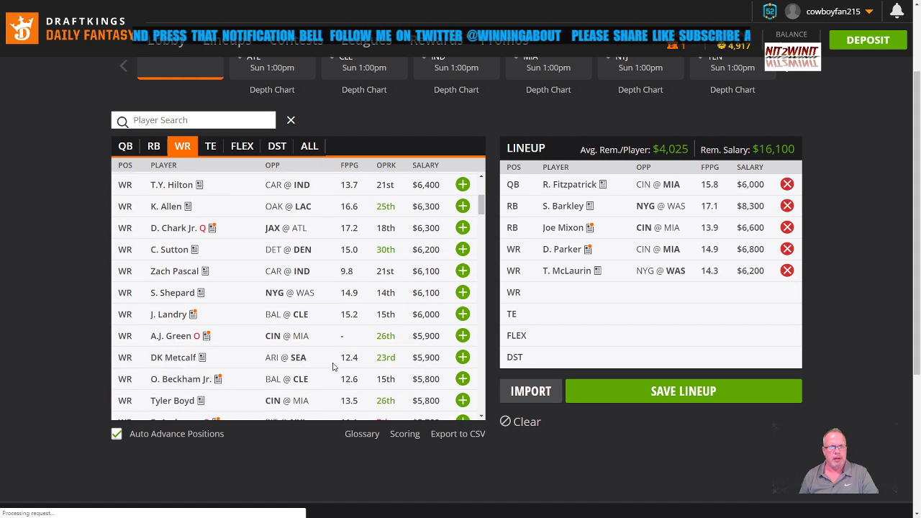
scroll(342, 348, down, 2)
scroll(341, 348, down, 3)
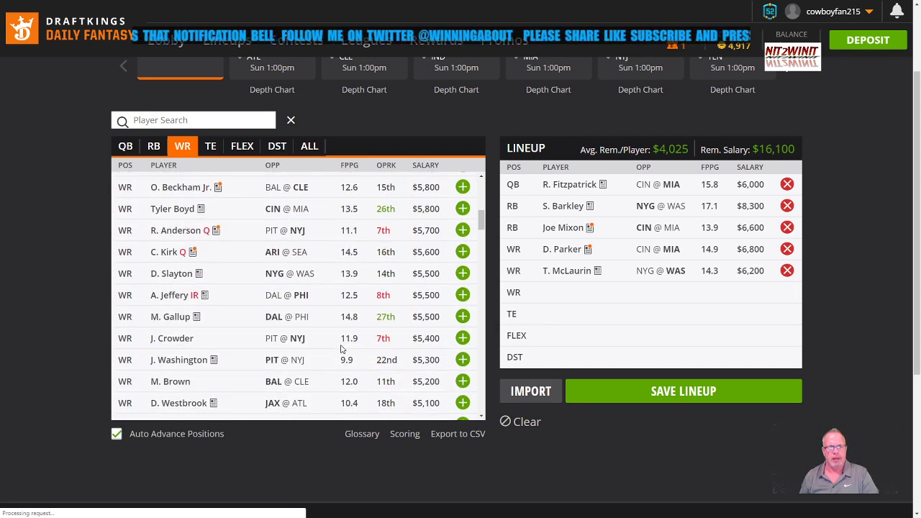
scroll(342, 349, down, 2)
scroll(338, 331, down, 2)
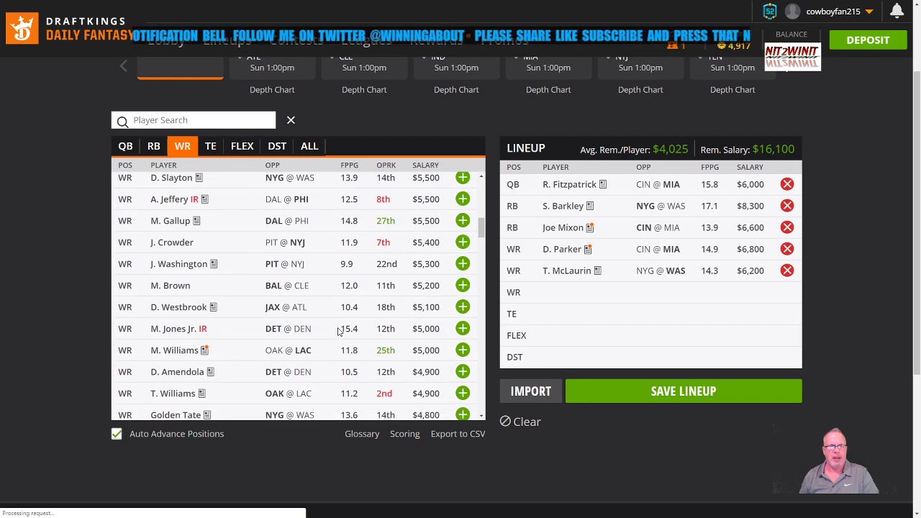
scroll(397, 321, down, 4)
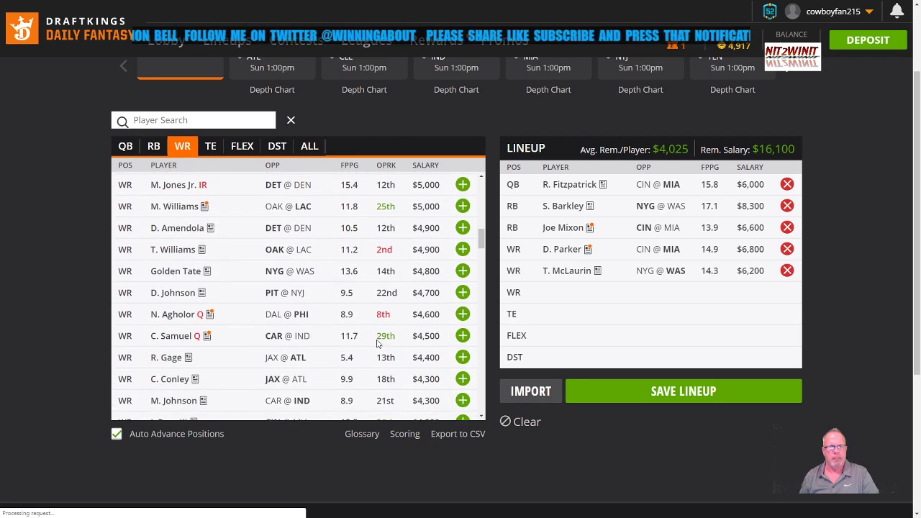
scroll(373, 336, down, 3)
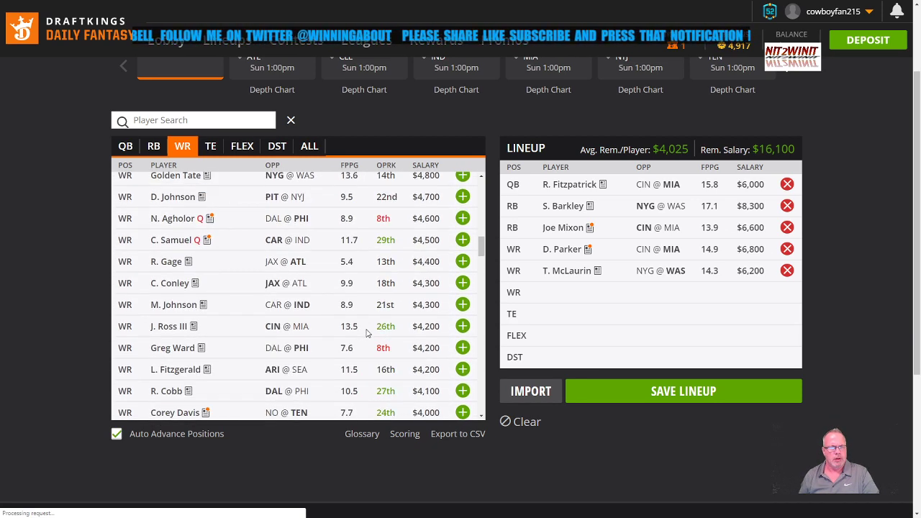
click(464, 371)
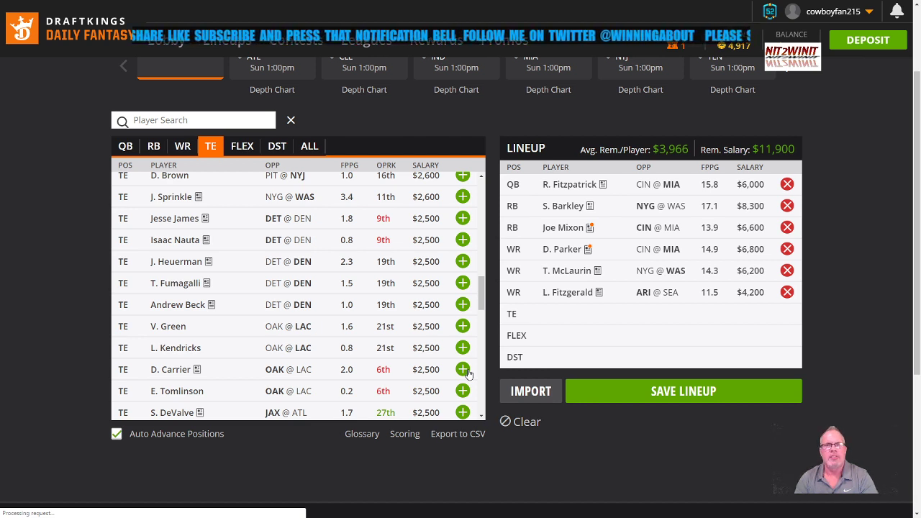
- Review Larry Fitzgerald's game log back through the earlier weeks, and close his player card
click(600, 297)
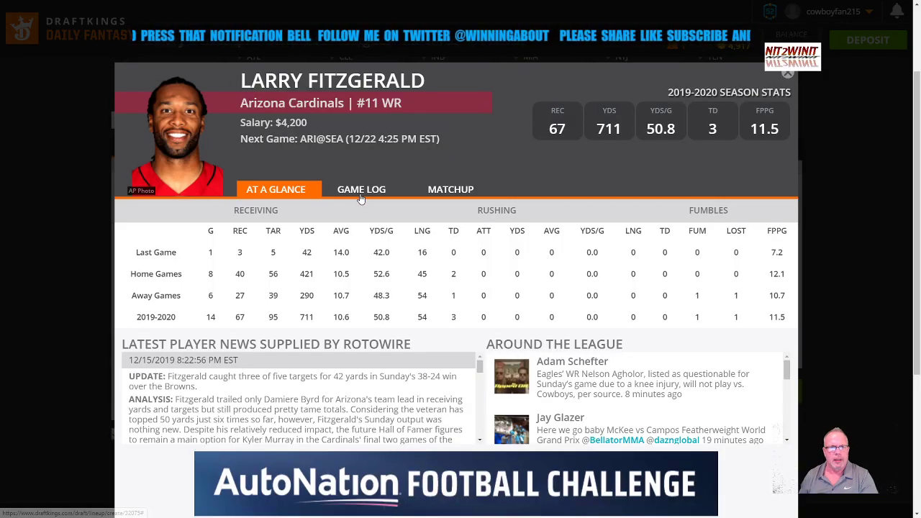
click(362, 194)
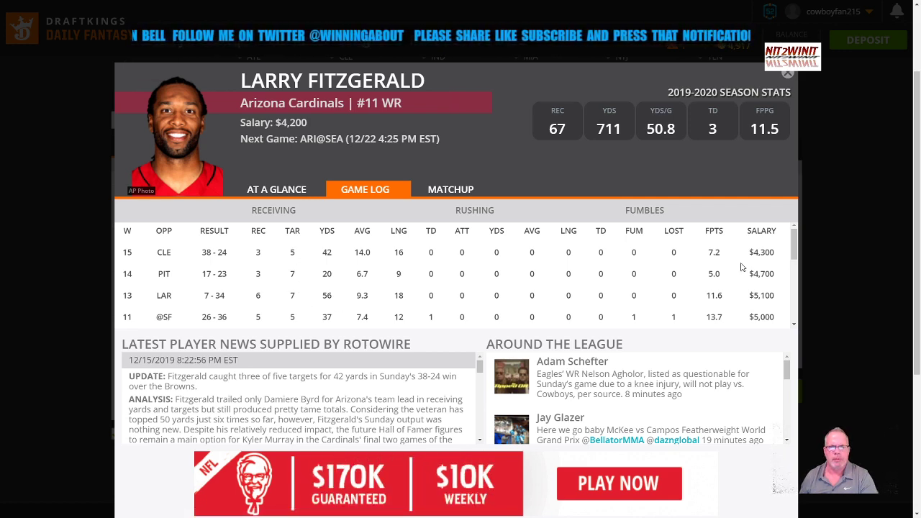
scroll(794, 328, down, 3)
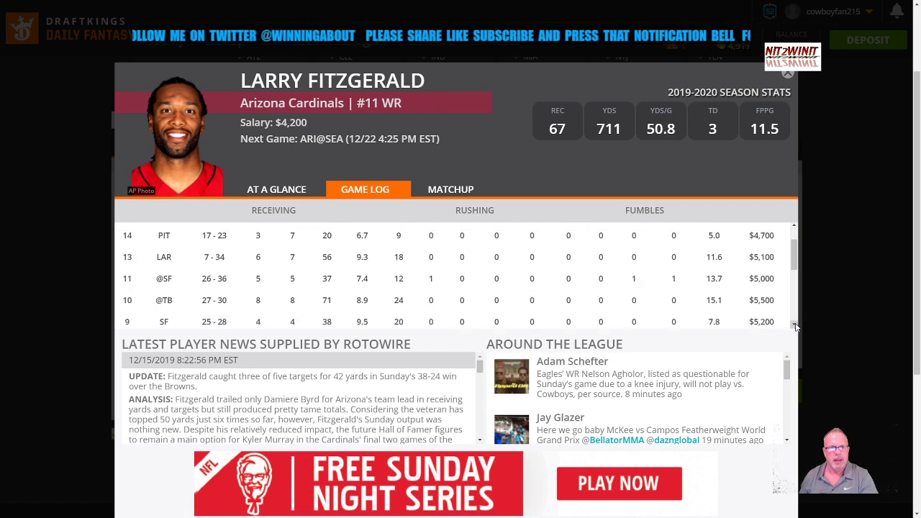
click(794, 327)
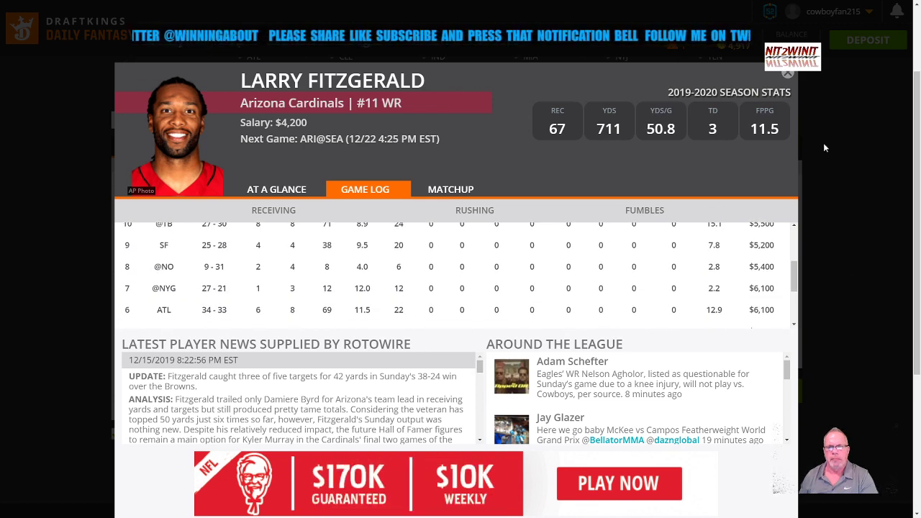
click(788, 75)
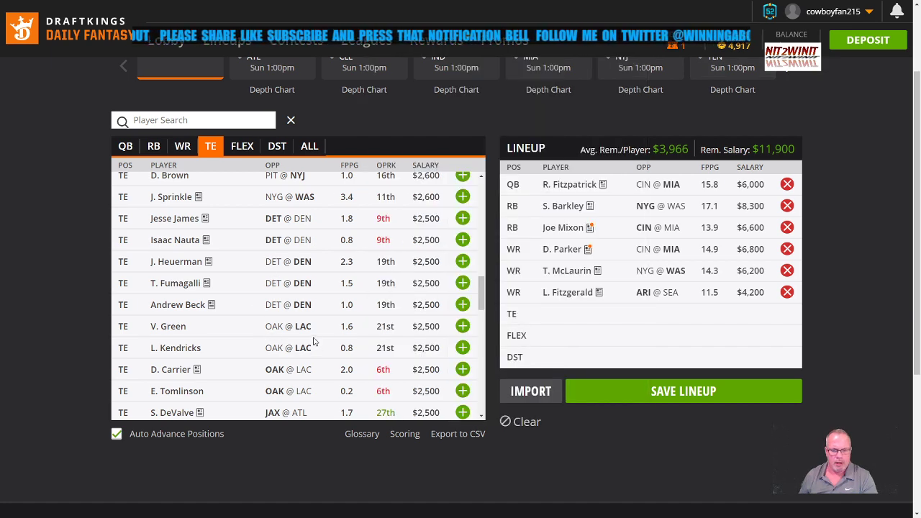
- Add the $3,200 Giants tight end Kaden Smith to the tight end slot
scroll(313, 341, down, 3)
scroll(313, 341, down, 3)
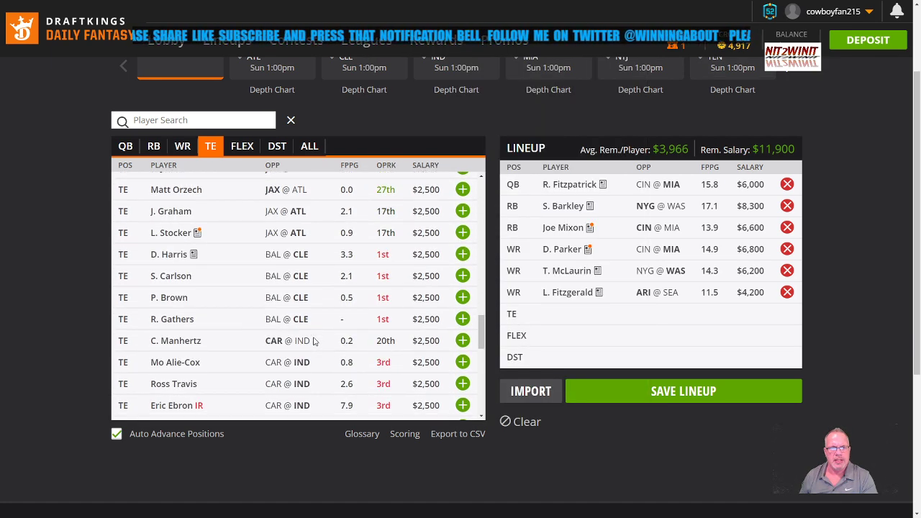
scroll(315, 339, up, 2)
scroll(339, 294, up, 10)
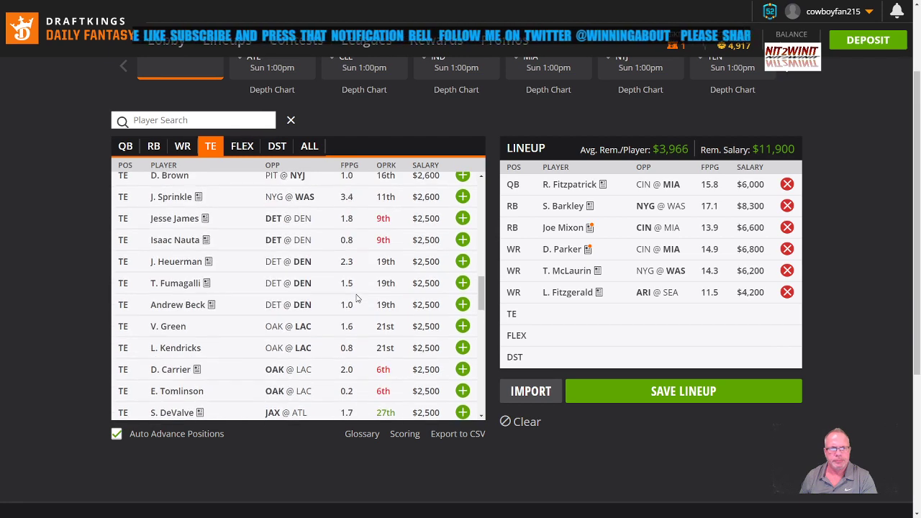
scroll(401, 287, up, 3)
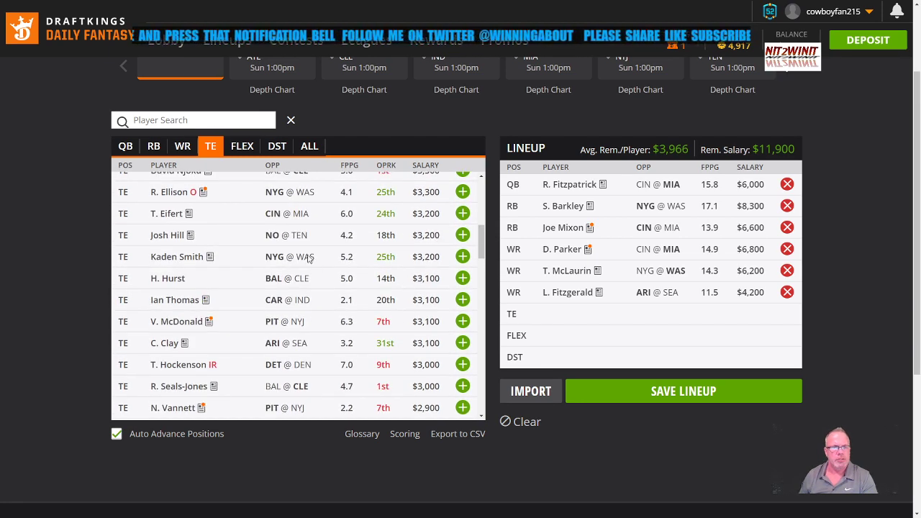
click(462, 257)
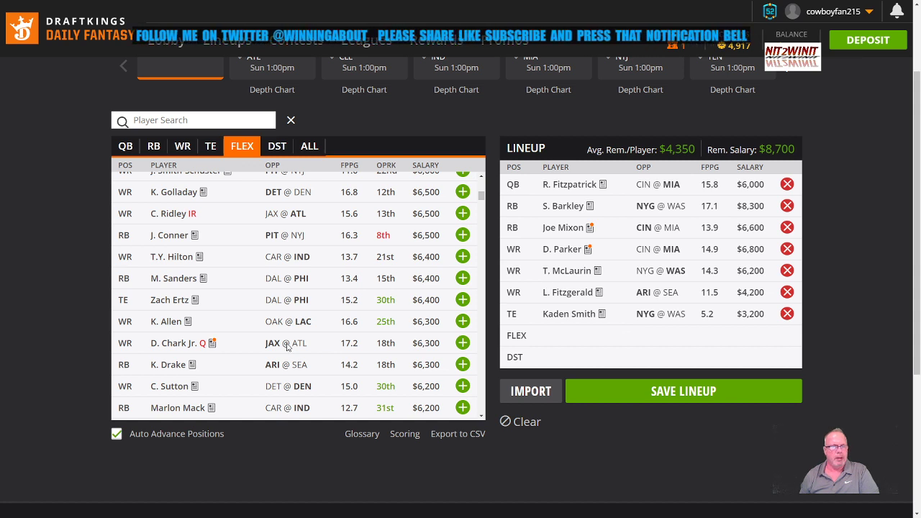
click(462, 300)
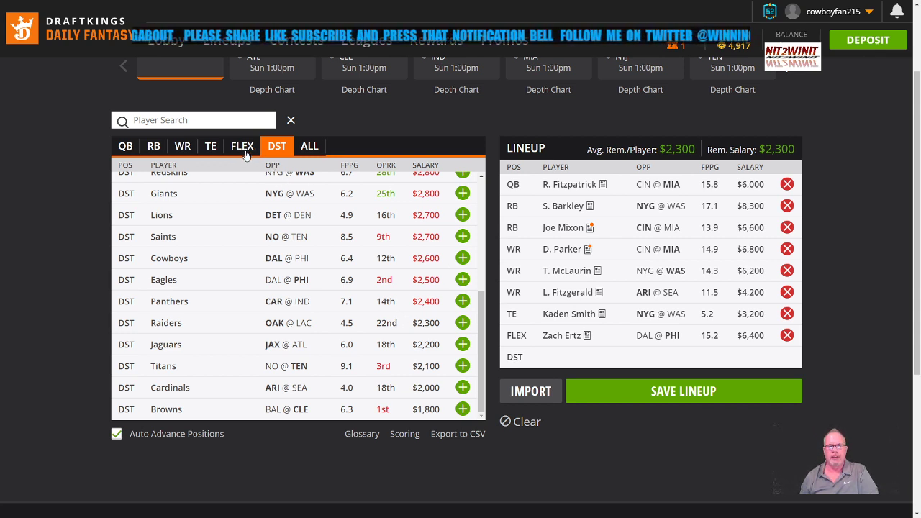
click(797, 344)
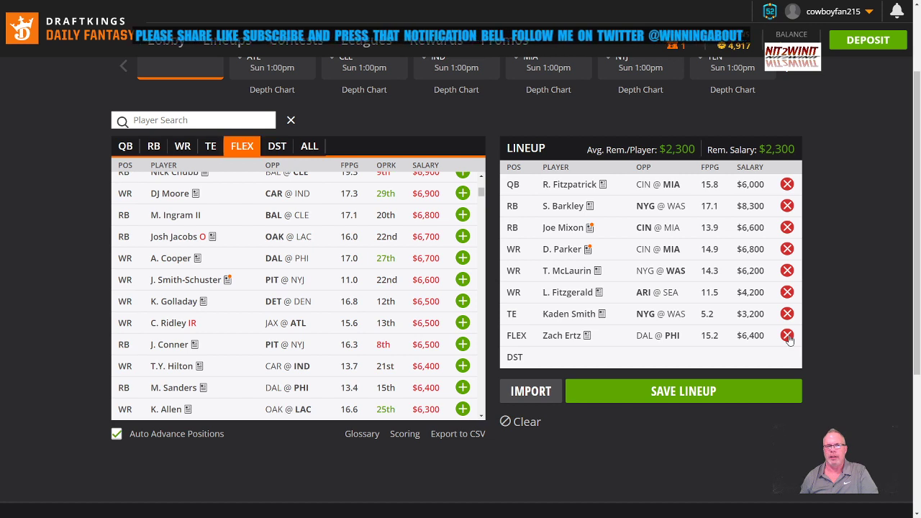
click(787, 336)
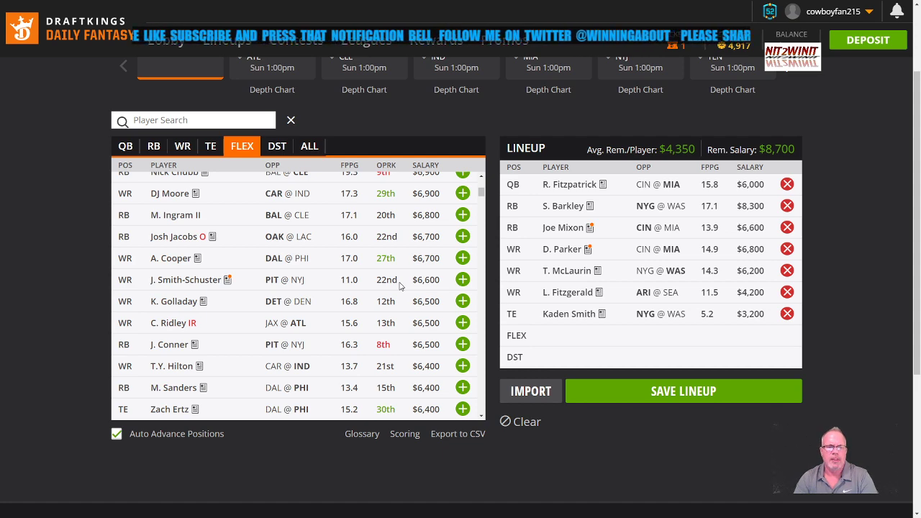
- Add the $2,100 Titans to the defense slot, leaving the FLEX slot open
scroll(300, 318, up, 1)
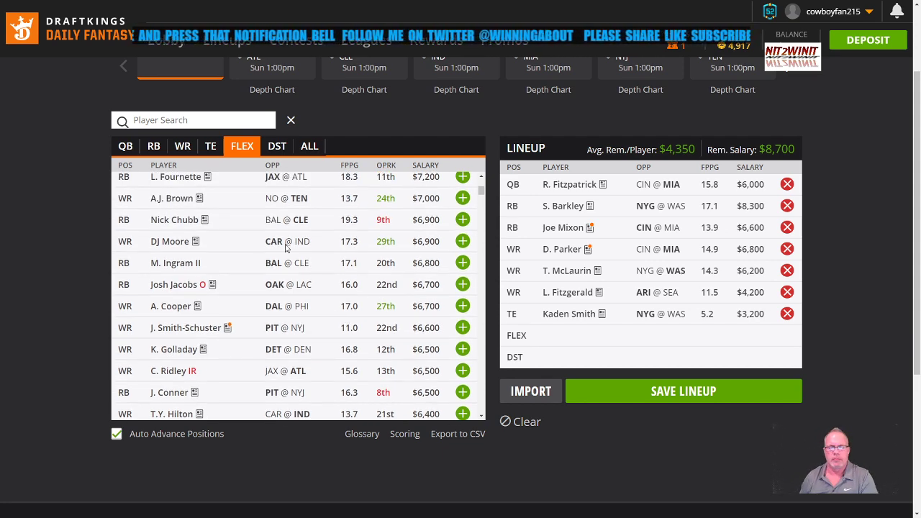
scroll(323, 298, up, 1)
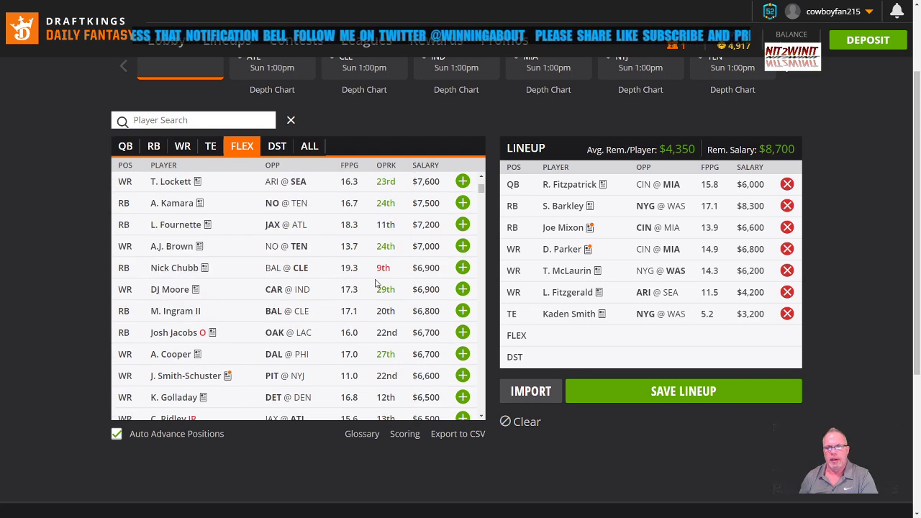
scroll(372, 323, down, 1)
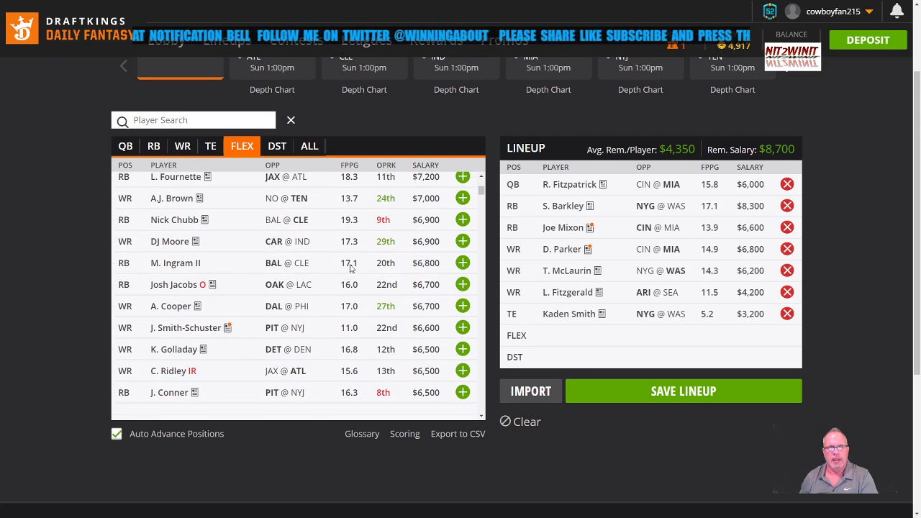
click(277, 147)
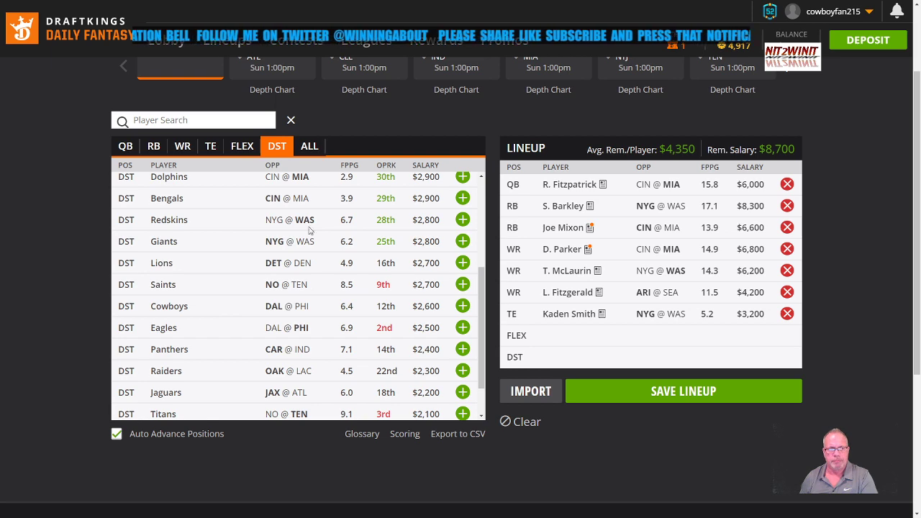
scroll(352, 321, down, 1)
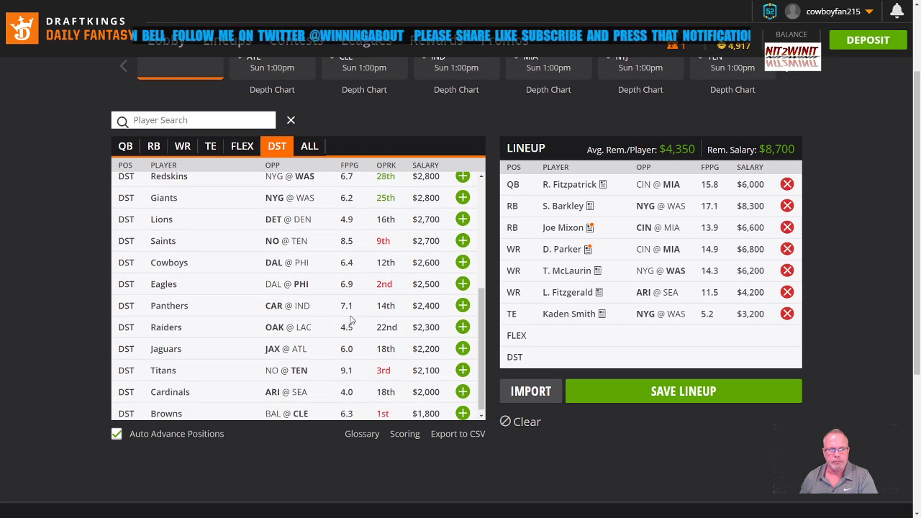
click(462, 366)
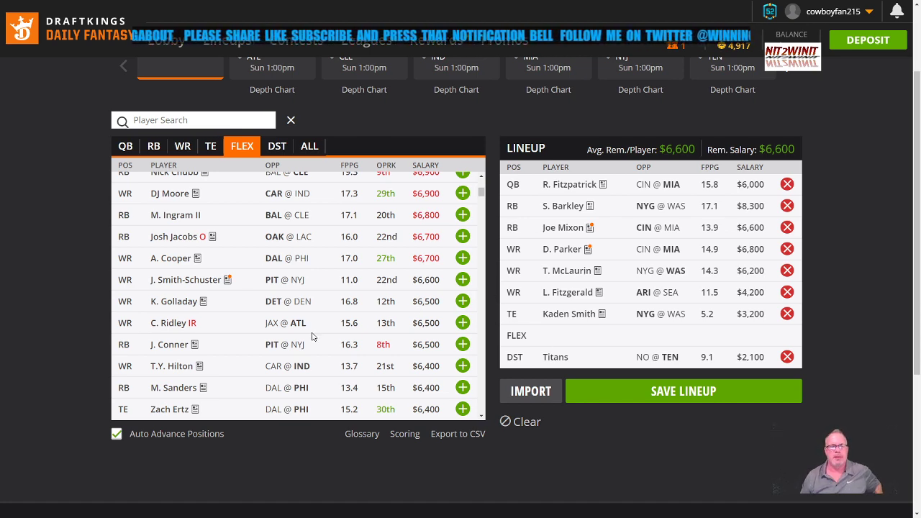
- Add the $6,400 Eagles tight end Zach Ertz to the FLEX slot
scroll(315, 337, down, 3)
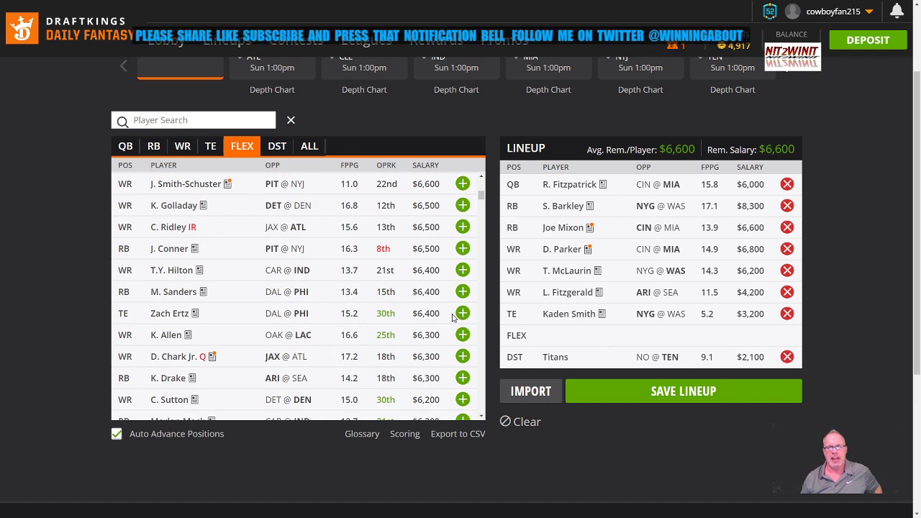
scroll(378, 346, down, 2)
scroll(299, 356, down, 2)
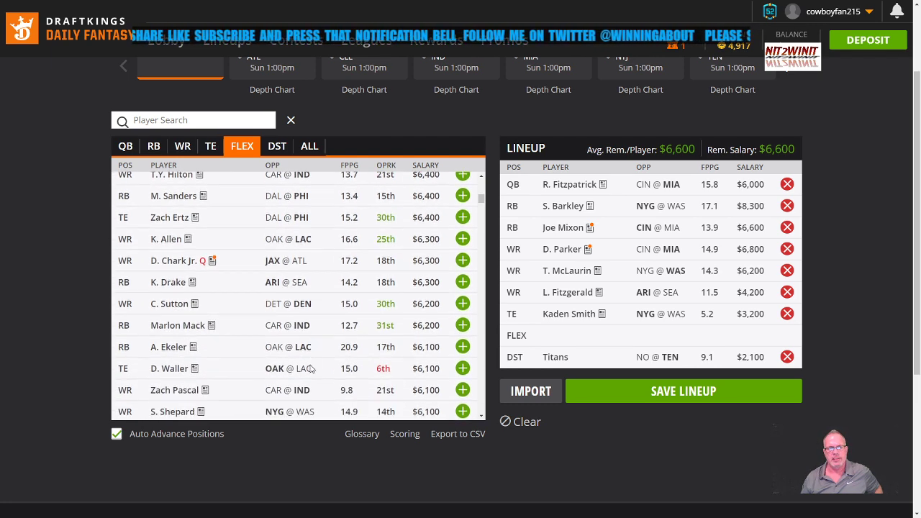
scroll(266, 361, down, 3)
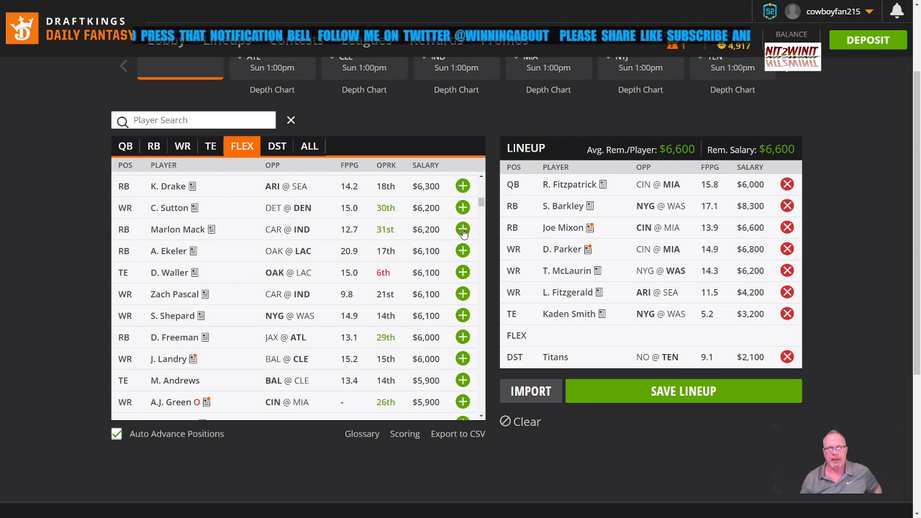
scroll(343, 336, down, 2)
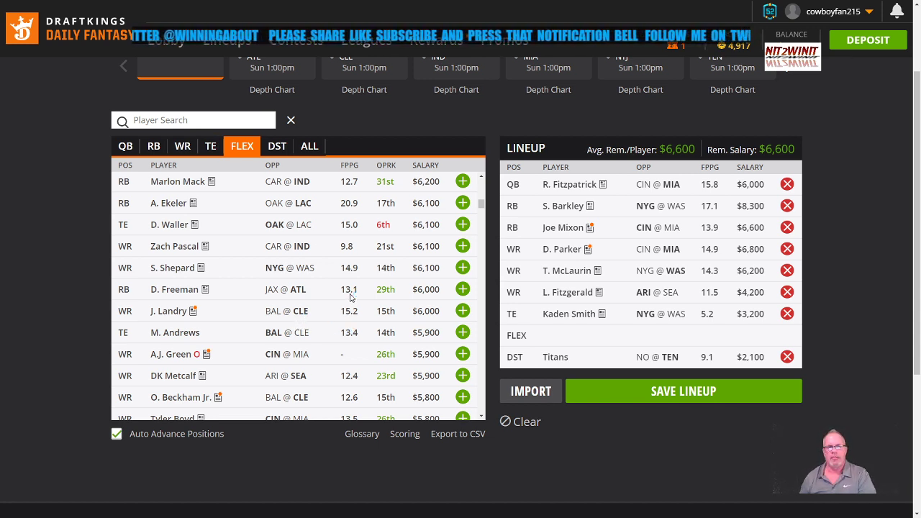
scroll(375, 328, down, 3)
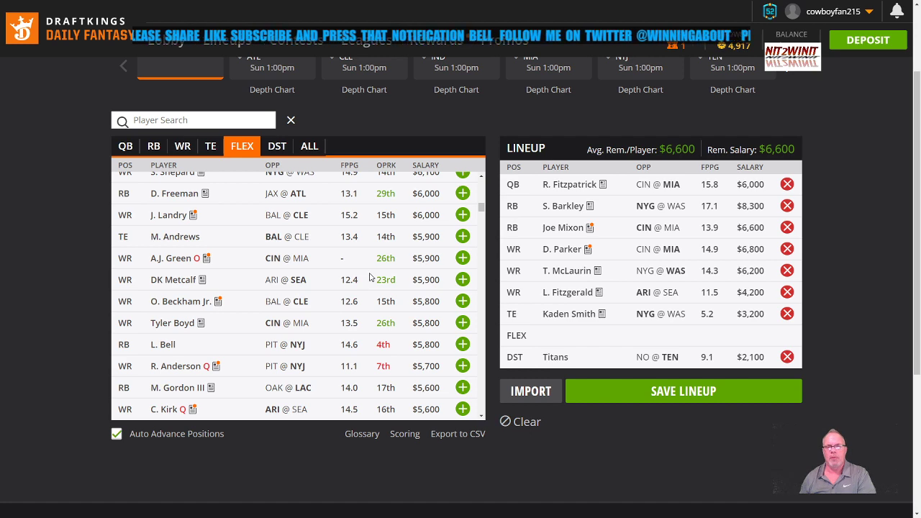
scroll(368, 266, up, 2)
scroll(367, 262, up, 6)
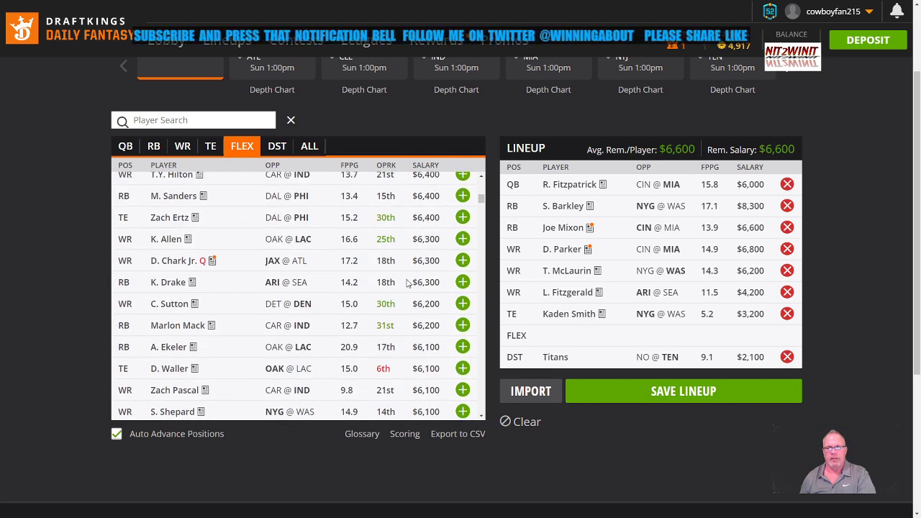
scroll(410, 238, up, 2)
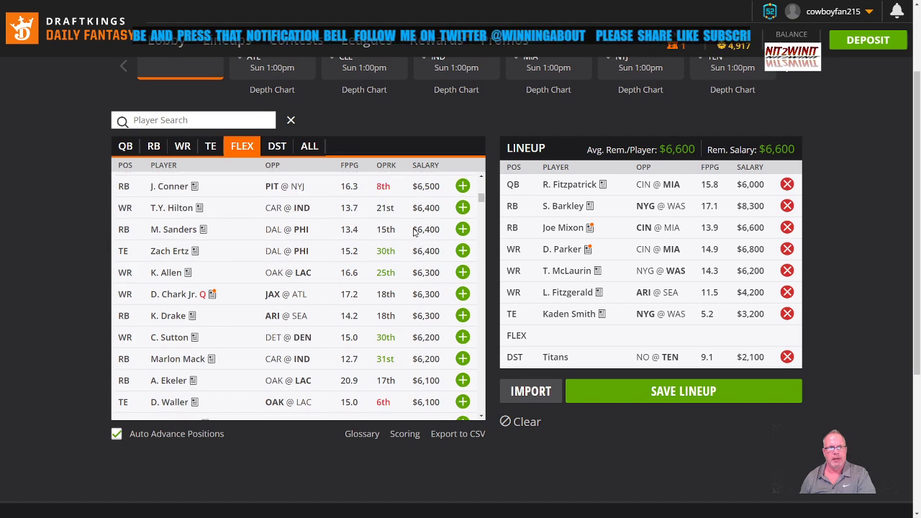
scroll(406, 259, up, 3)
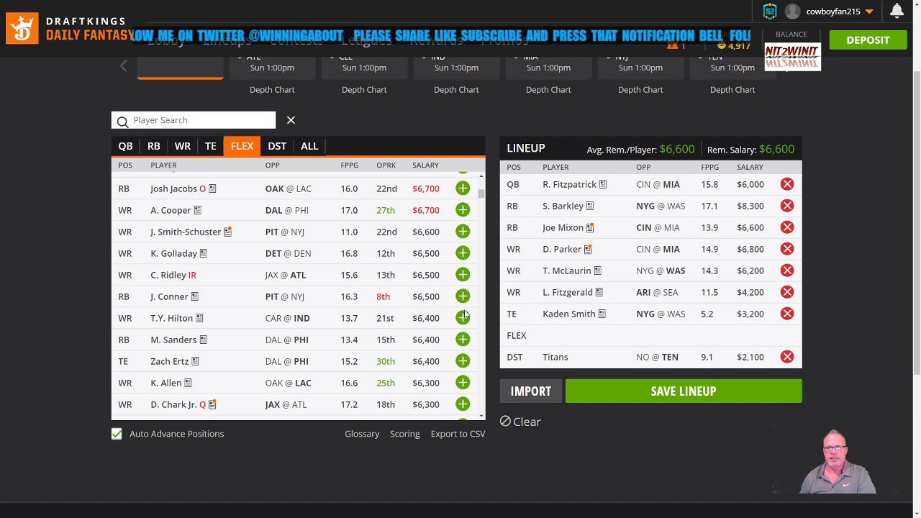
click(462, 361)
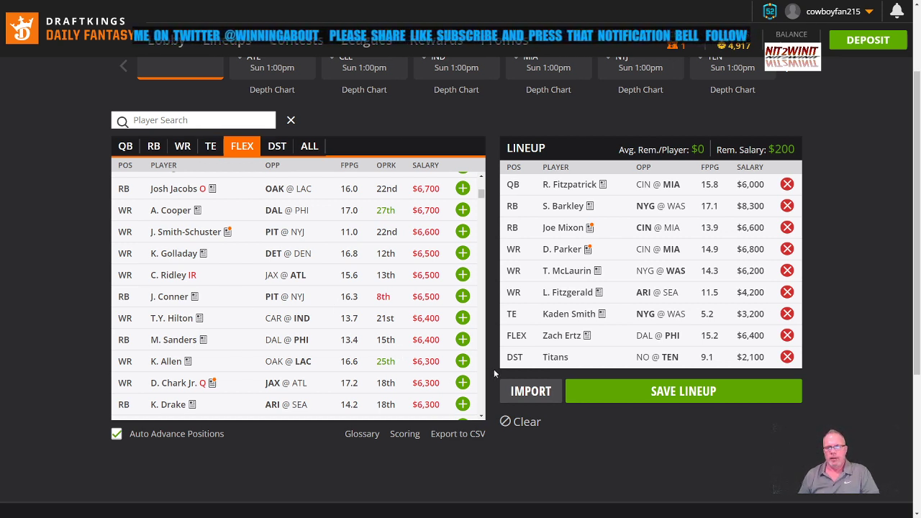
- Clear the entire lineup and start a new one with the $8,000 Ravens quarterback L. Jackson in the quarterback slot
click(522, 422)
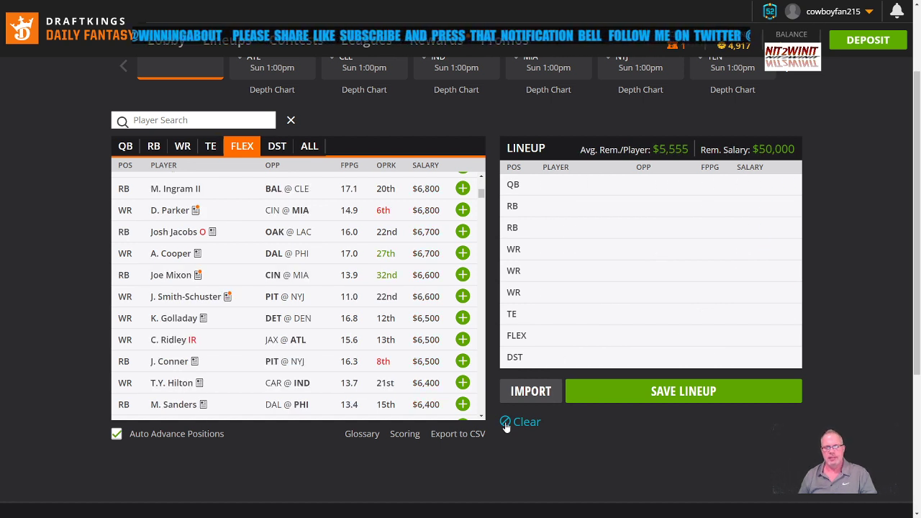
click(127, 149)
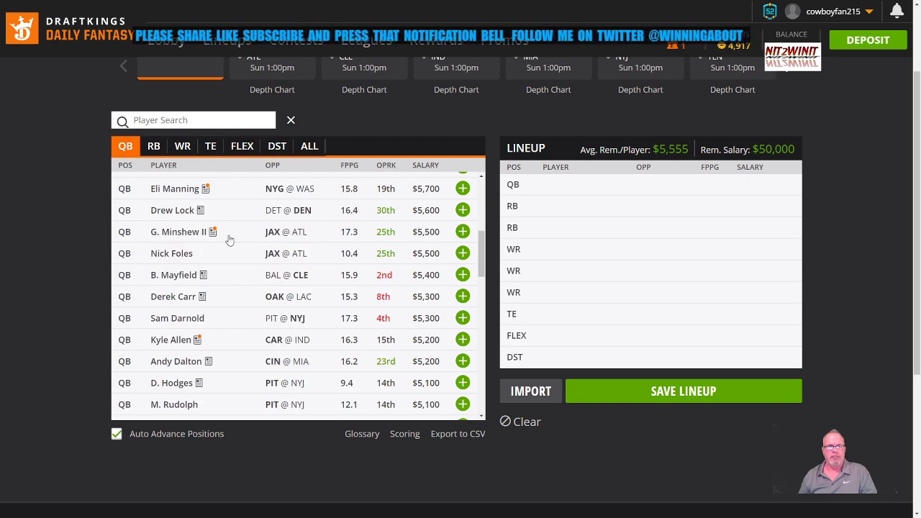
scroll(269, 268, up, 3)
scroll(270, 268, up, 2)
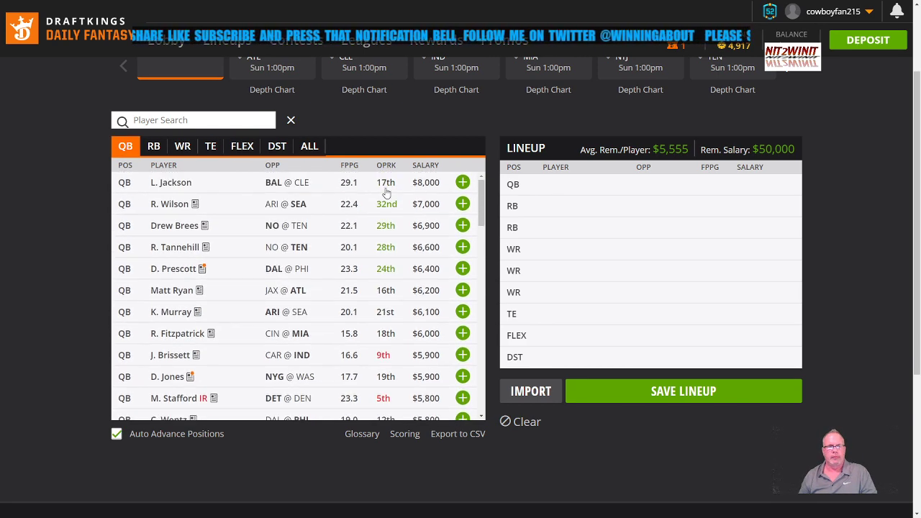
click(464, 184)
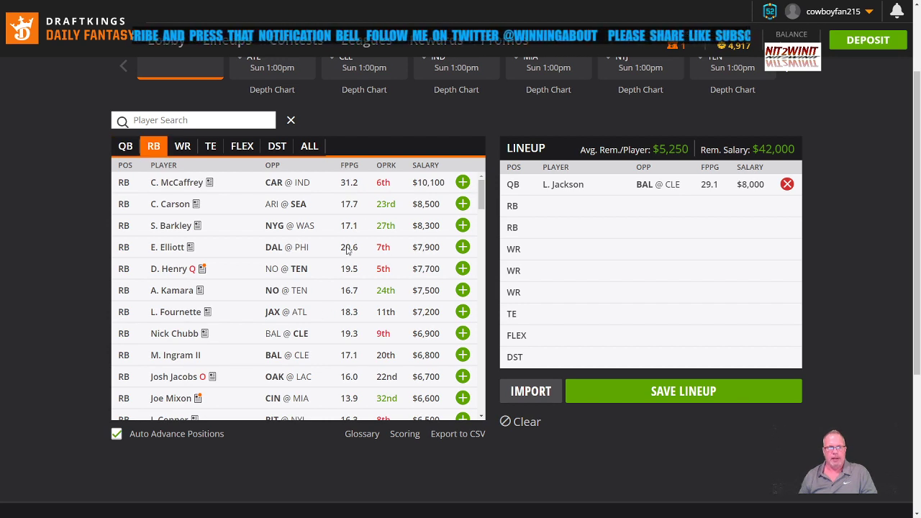
- Fill the two running back slots with the $10,100 C. McCaffrey and the $5,300 P. Lindsay
click(464, 184)
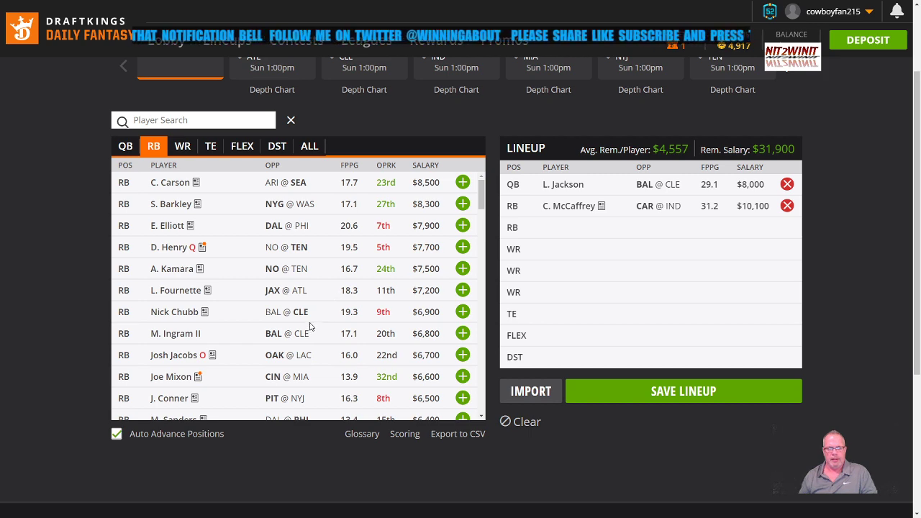
scroll(313, 324, down, 3)
scroll(312, 323, down, 2)
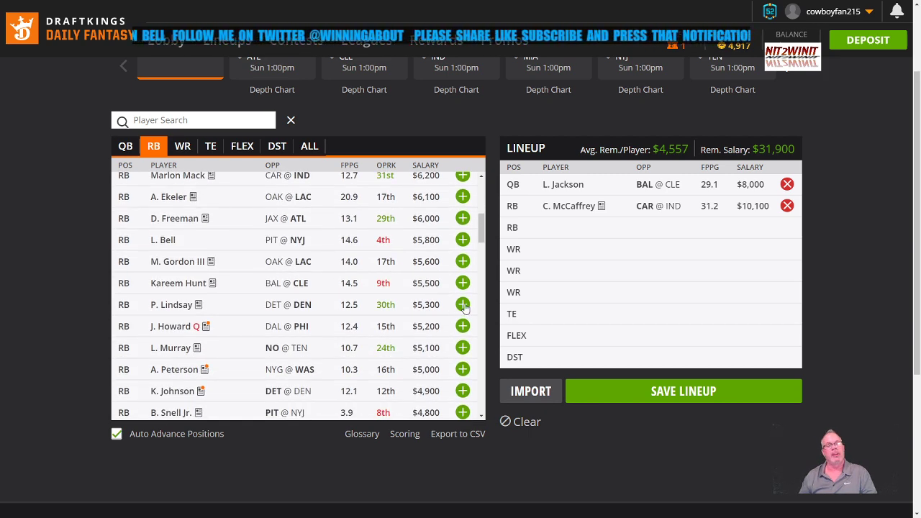
click(463, 304)
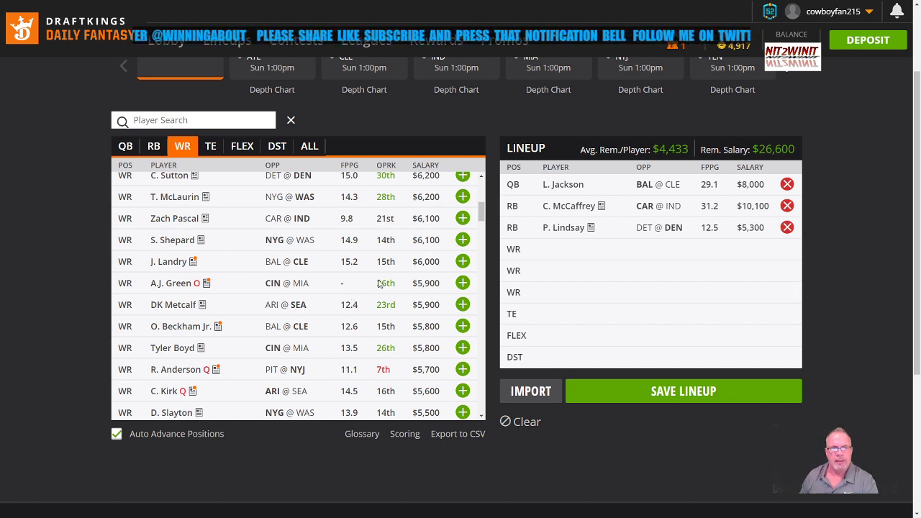
- Add the $4,200 Cardinals wide receiver L. Fitzgerald to the first wide receiver slot
scroll(380, 284, up, 1)
scroll(381, 284, down, 9)
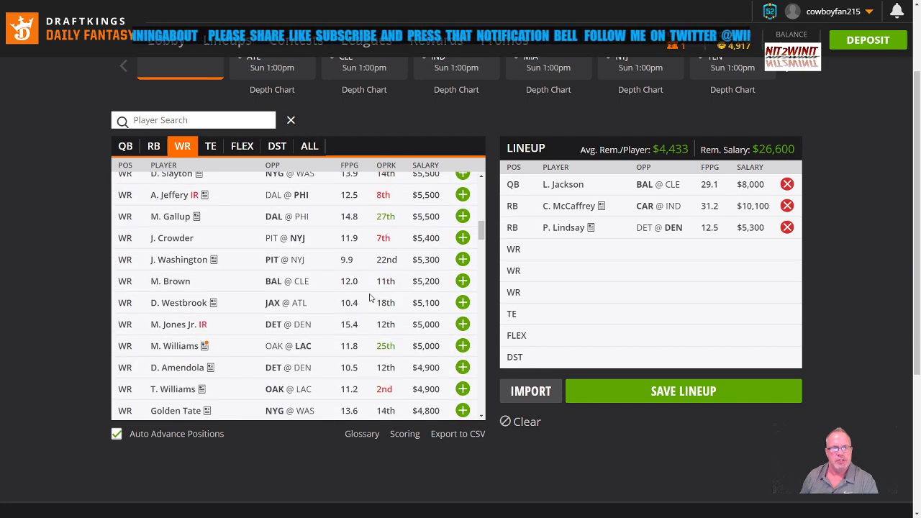
scroll(370, 297, down, 5)
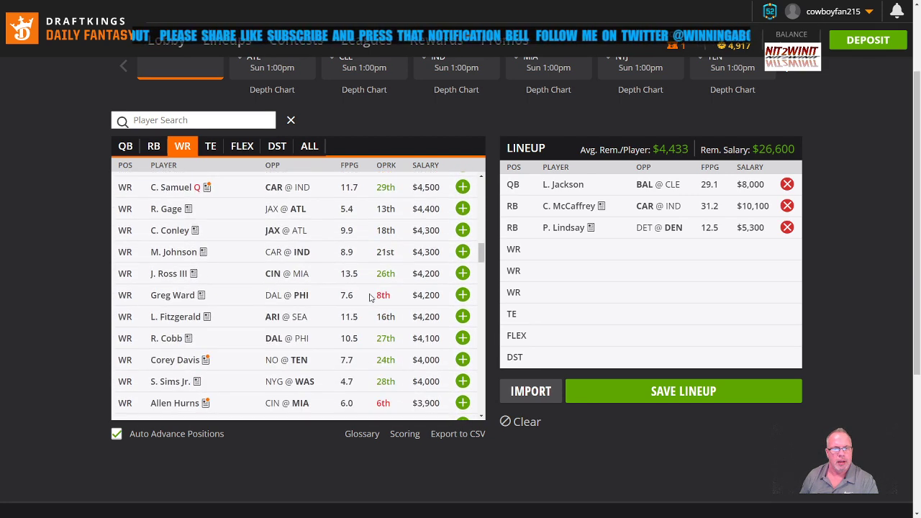
click(463, 317)
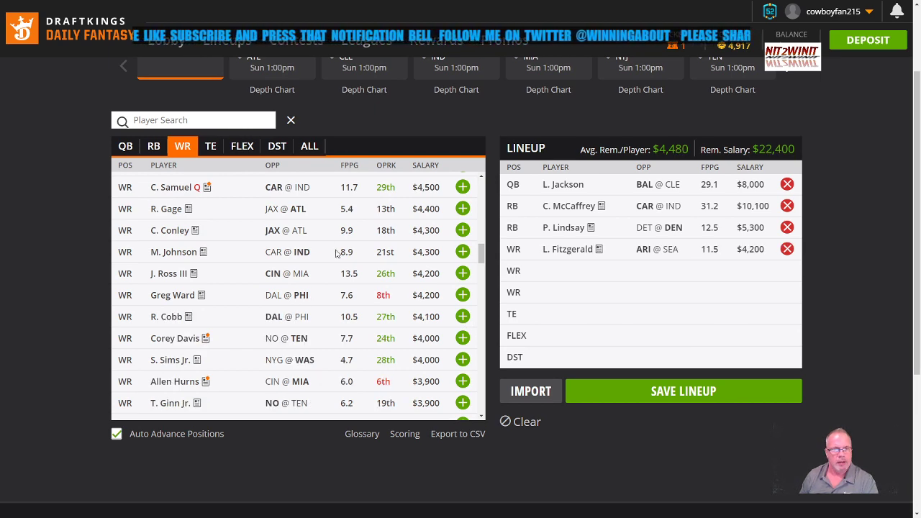
- Review the season stats and injury news on Christian Kirk's player card, and close the card
scroll(271, 264, up, 6)
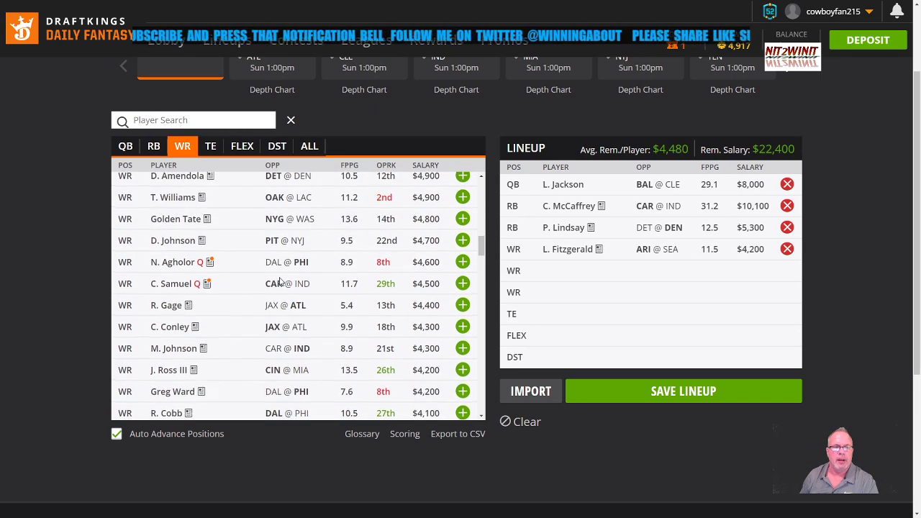
scroll(243, 307, up, 2)
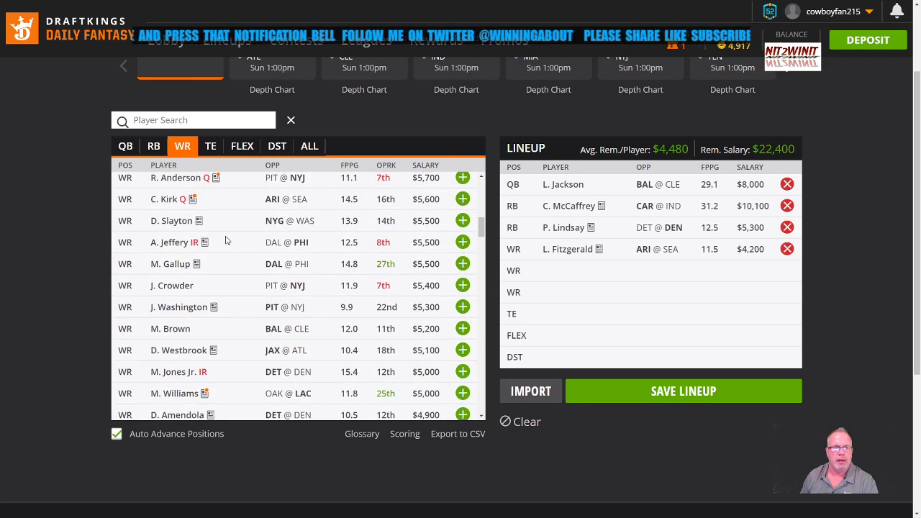
click(191, 200)
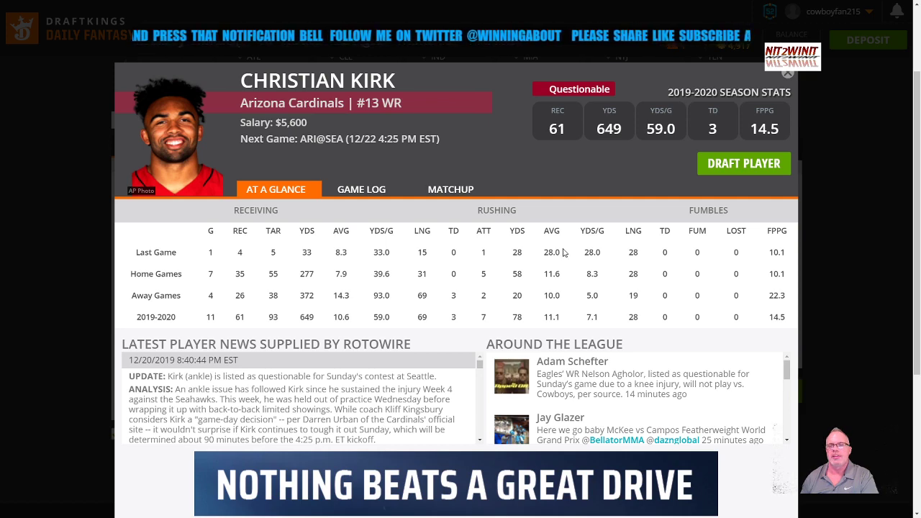
click(788, 72)
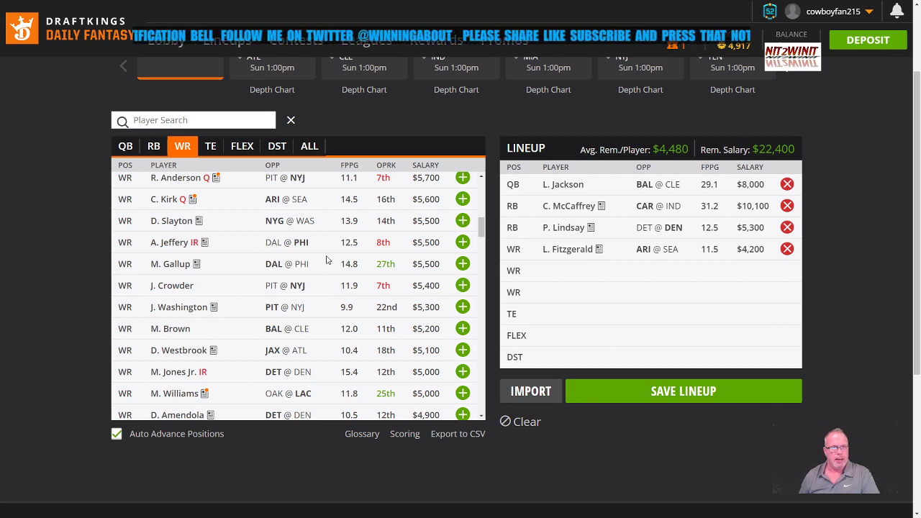
- Add the $6,800 Dolphins wide receiver D. Parker to the second wide receiver slot
scroll(374, 270, up, 6)
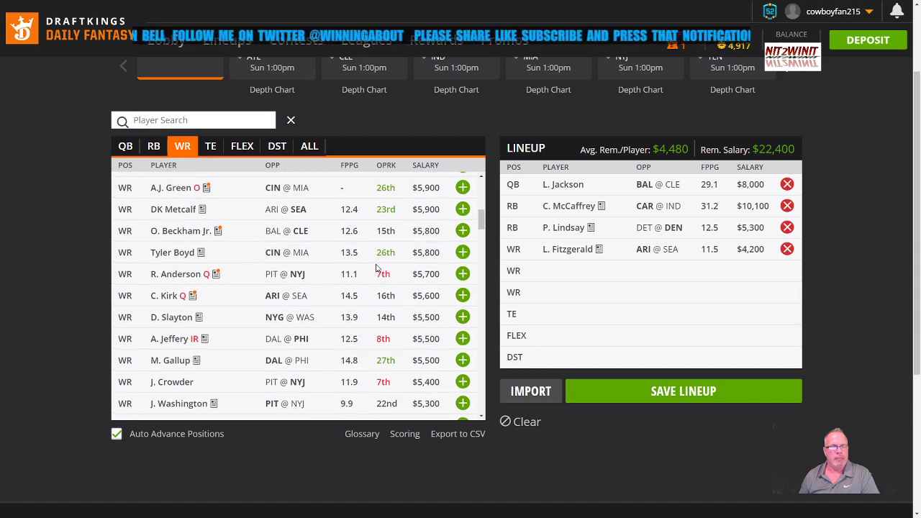
scroll(399, 245, up, 2)
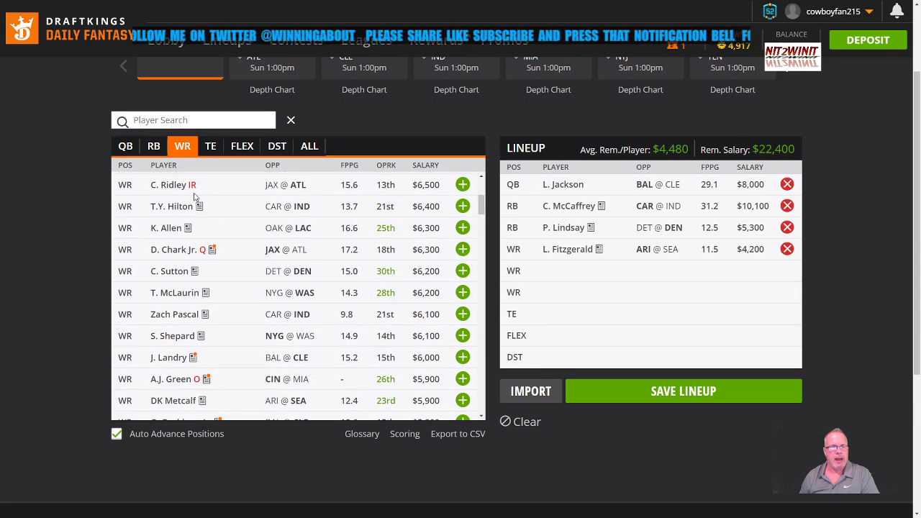
scroll(396, 255, up, 3)
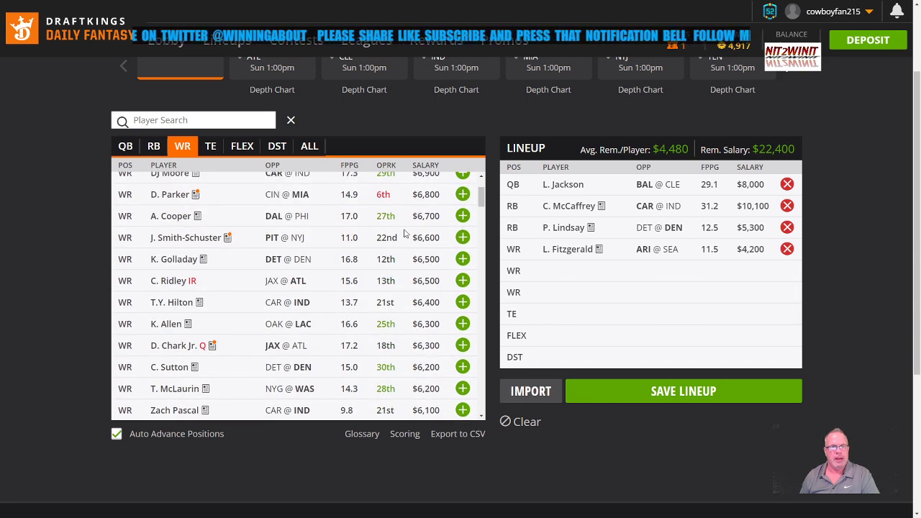
click(462, 195)
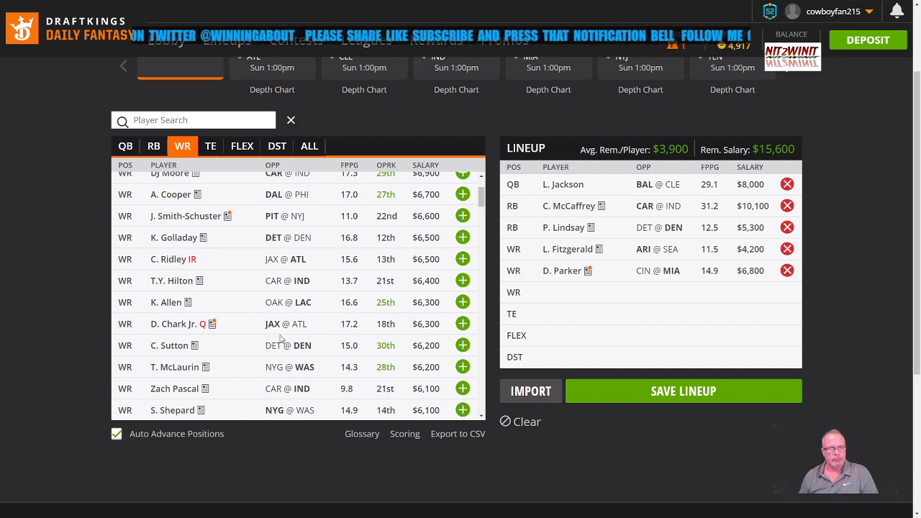
- Add the $4,200 Bengals wide receiver J. Ross III to the third wide receiver slot
scroll(282, 331, down, 2)
scroll(281, 328, down, 5)
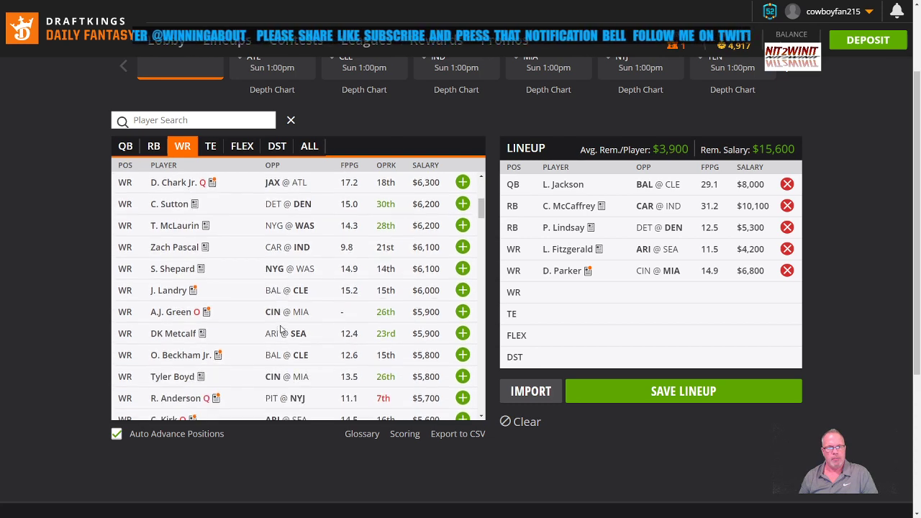
scroll(288, 325, down, 4)
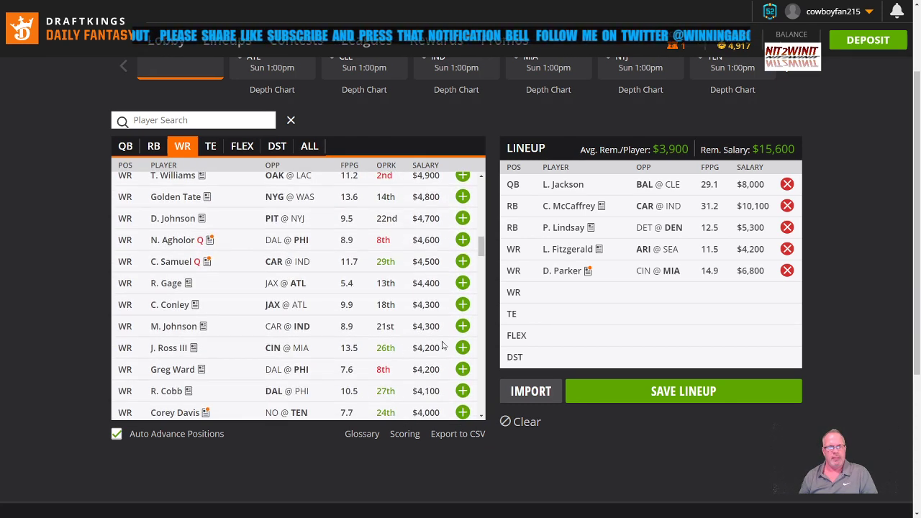
click(462, 347)
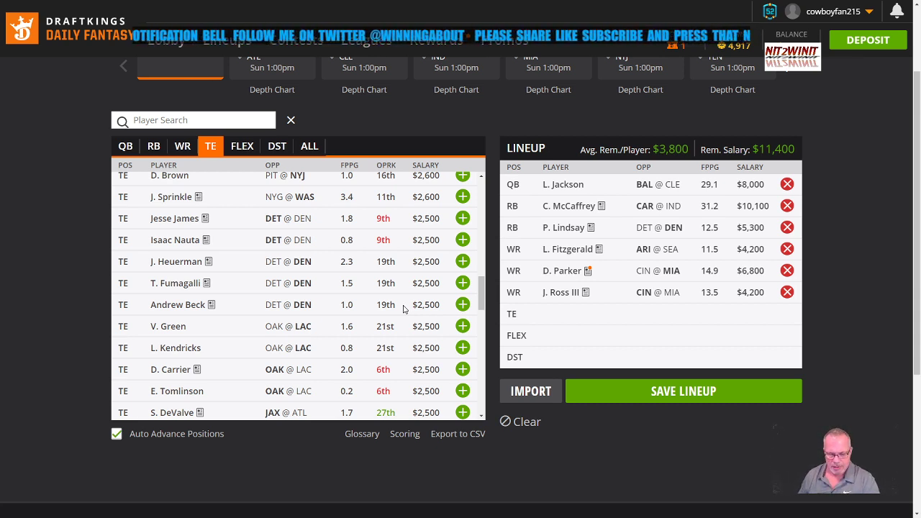
- Fill the tight end slot with the $3,200 Giants player Kaden Smith
scroll(330, 259, down, 5)
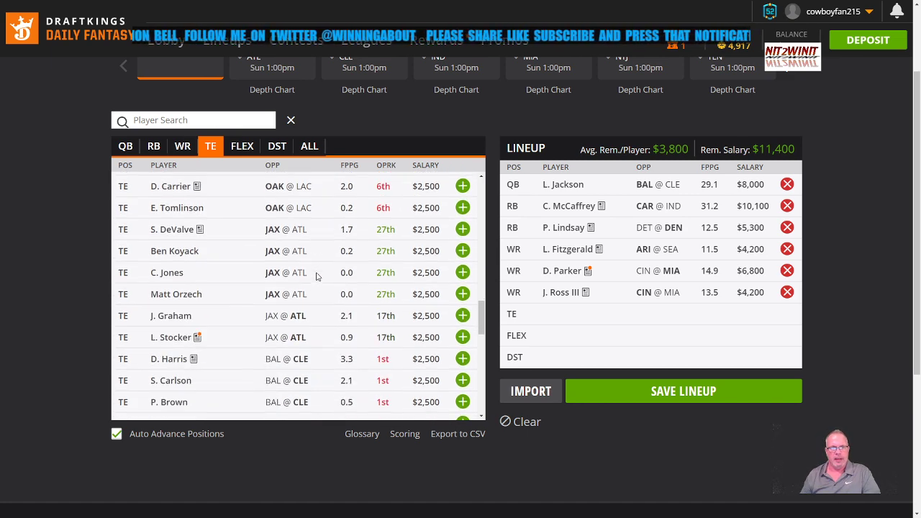
scroll(309, 273, up, 8)
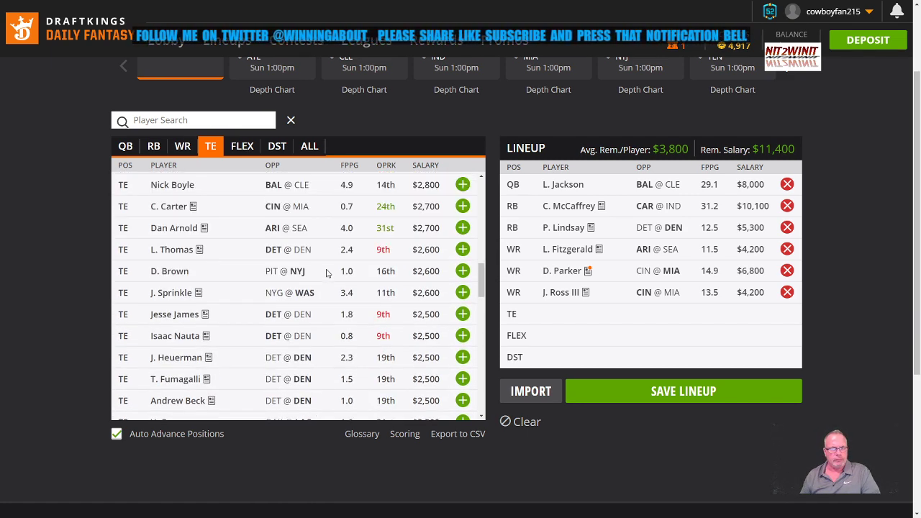
scroll(320, 272, up, 2)
scroll(320, 272, up, 2)
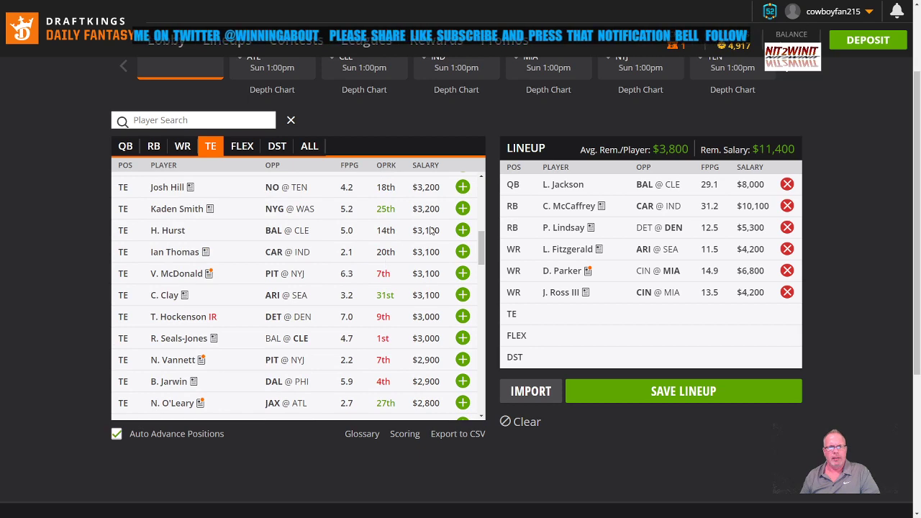
click(463, 208)
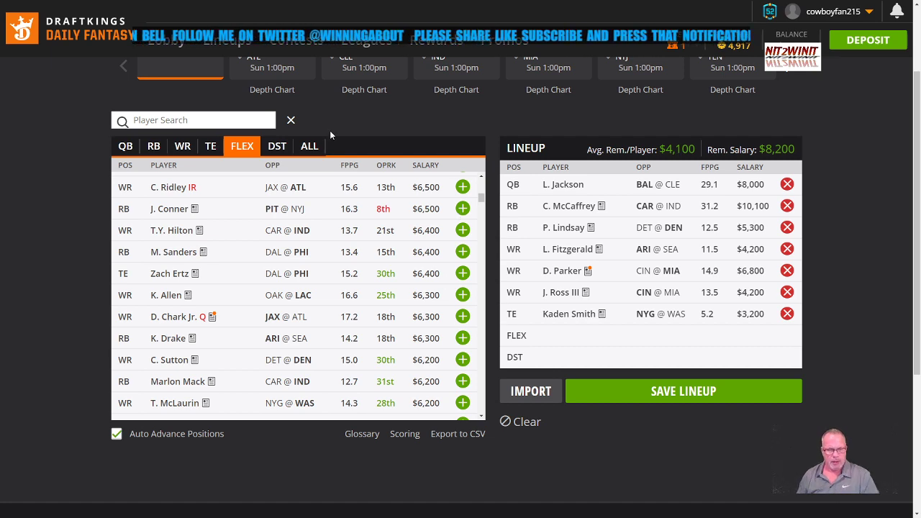
- Fill the FLEX slot with the $4,400 Falcons tight end A. Hooper
scroll(292, 294, down, 1)
scroll(292, 293, down, 2)
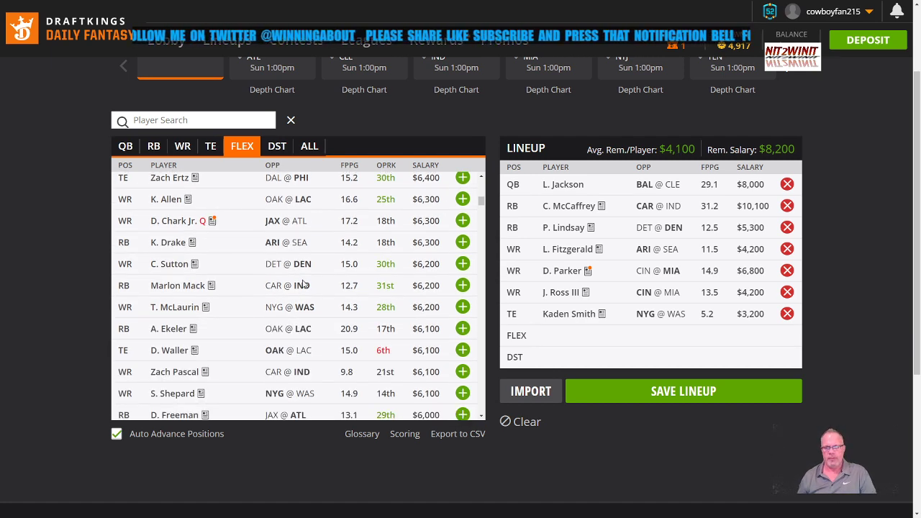
scroll(283, 285, up, 3)
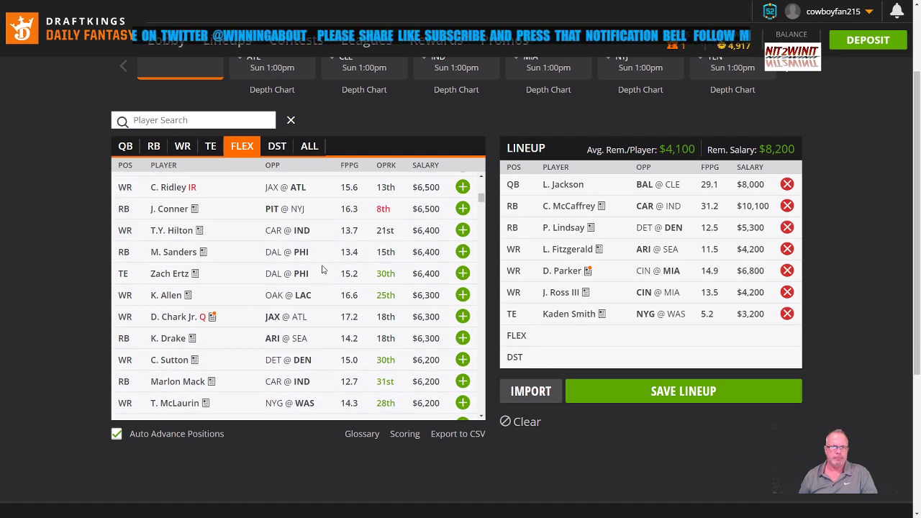
scroll(325, 279, down, 3)
scroll(320, 292, down, 8)
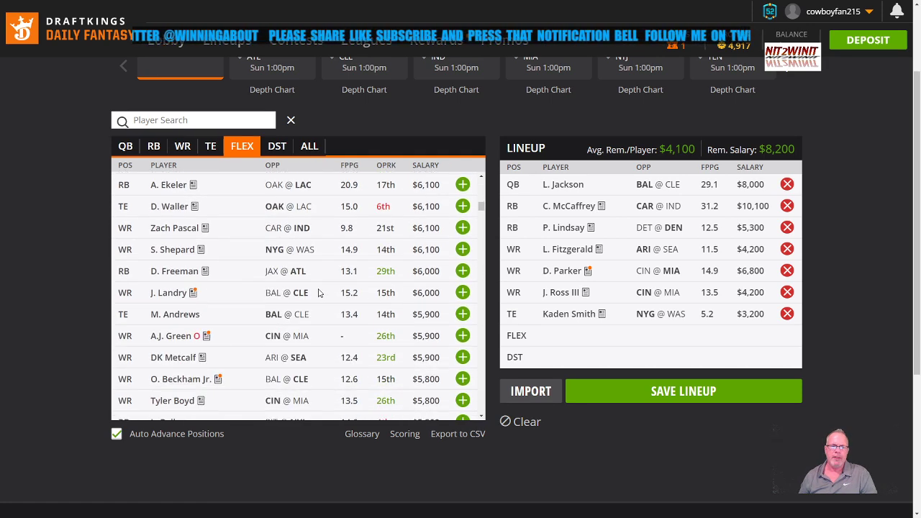
scroll(320, 292, down, 12)
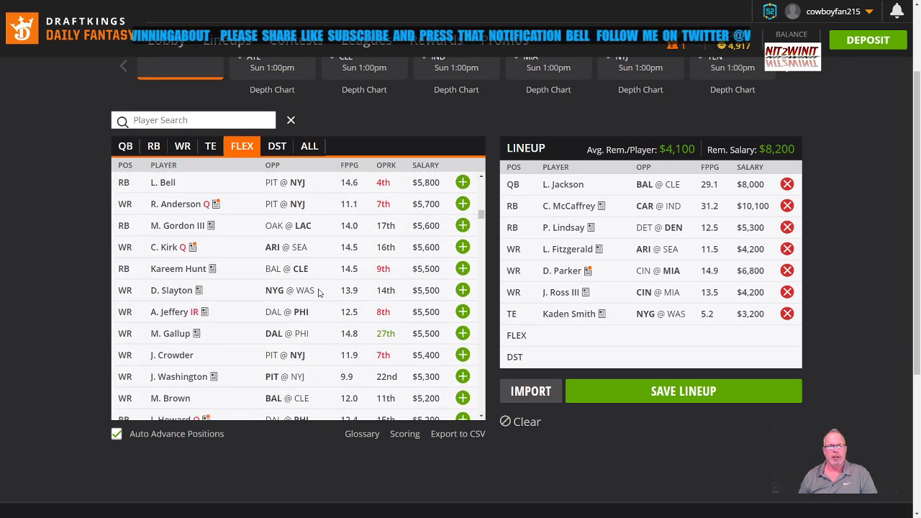
scroll(319, 292, down, 3)
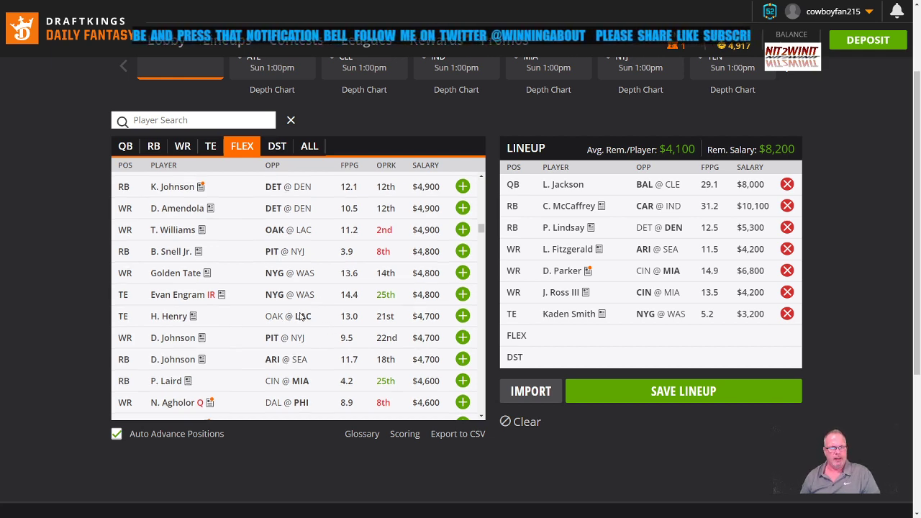
scroll(301, 316, down, 3)
scroll(336, 295, down, 5)
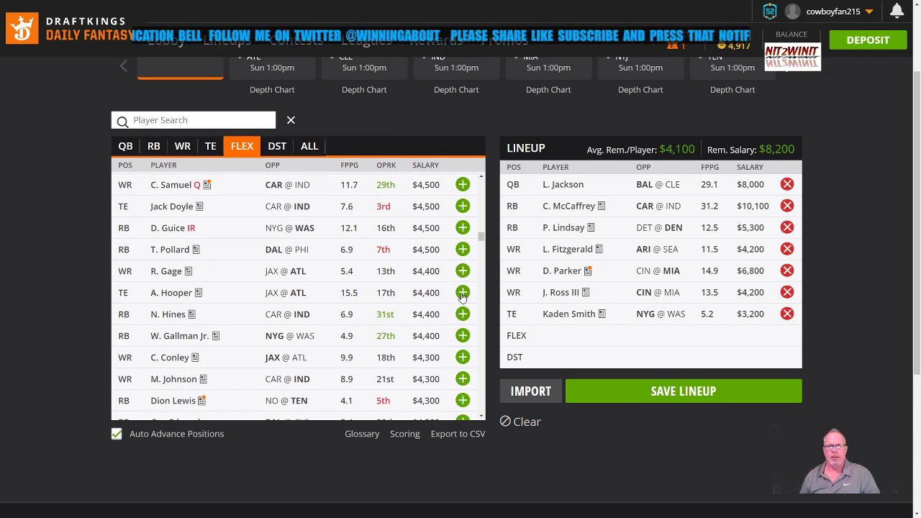
click(463, 292)
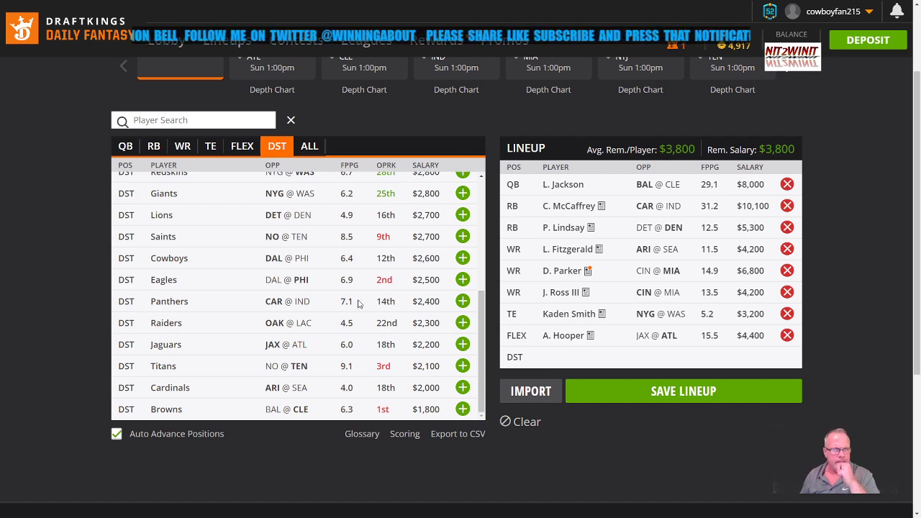
- Fill the defense slot with the $3,500 Broncos to complete the lineup
scroll(295, 285, up, 2)
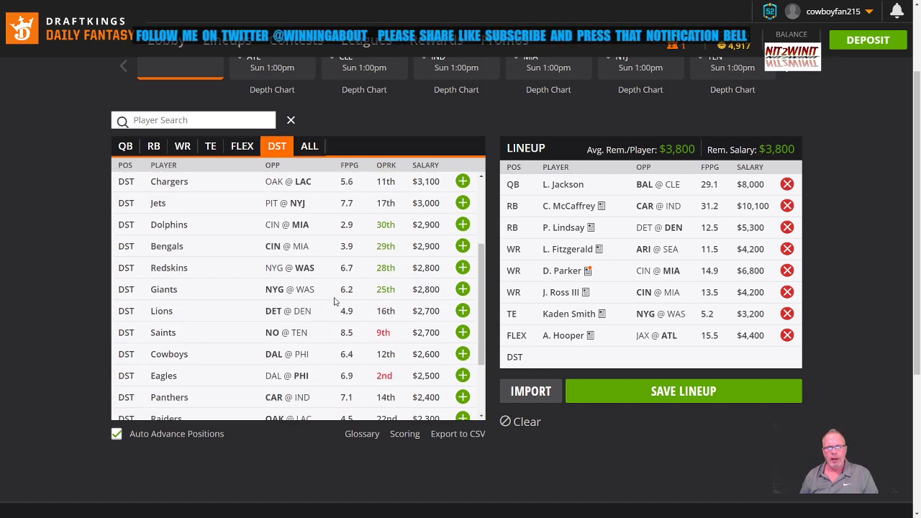
scroll(336, 299, up, 3)
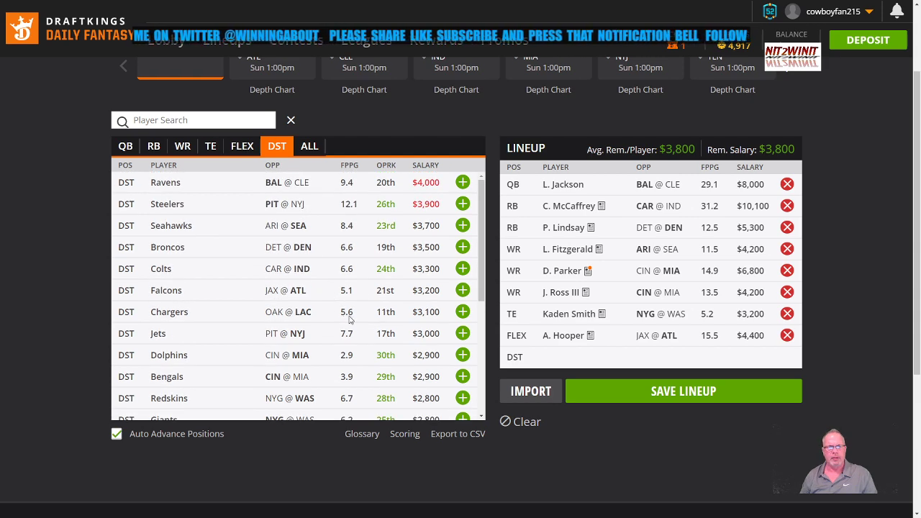
click(462, 247)
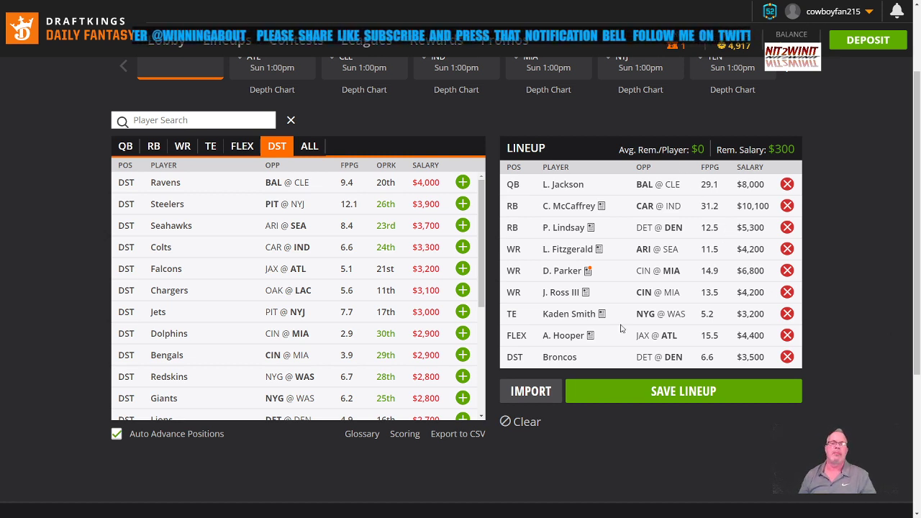
- Clear the whole lineup and fill the quarterback slot with the $5,200 Bengals player Andy Dalton
click(515, 422)
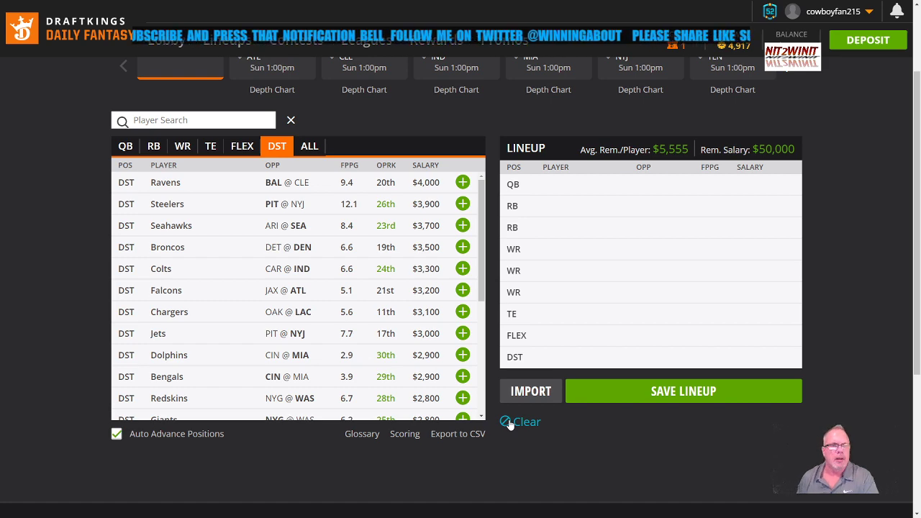
click(126, 147)
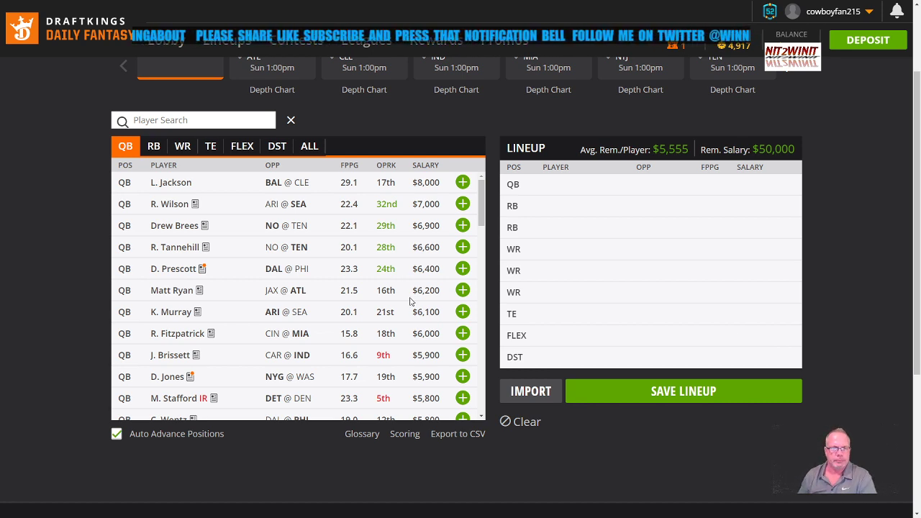
scroll(324, 342, down, 2)
scroll(323, 341, down, 1)
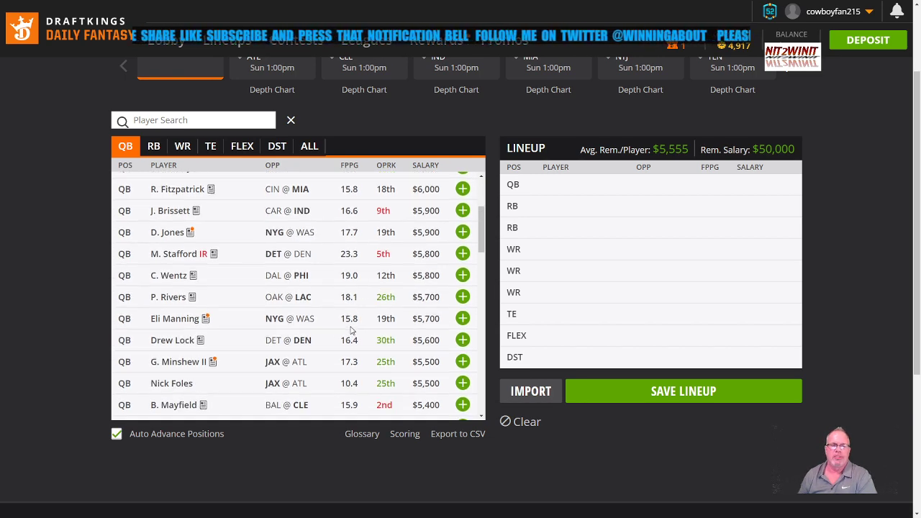
scroll(352, 333, down, 1)
scroll(330, 352, down, 1)
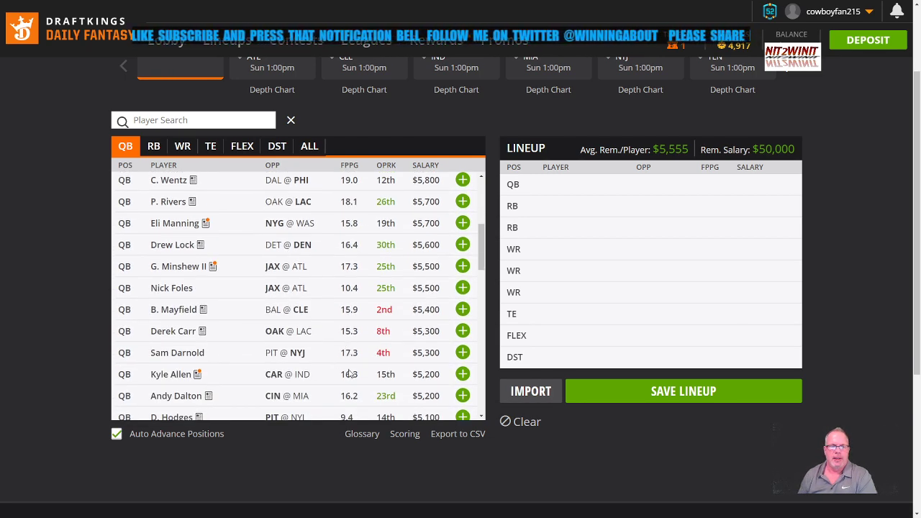
click(462, 396)
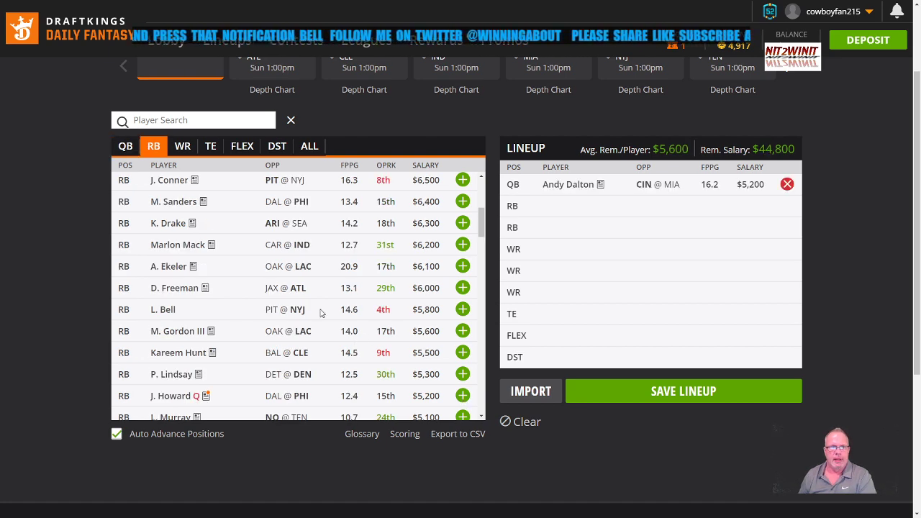
- Fill the two running back slots with the $6,000 Falcons player D. Freeman and the $10,100 Panthers player C. McCaffrey
scroll(322, 313, up, 3)
scroll(348, 250, up, 2)
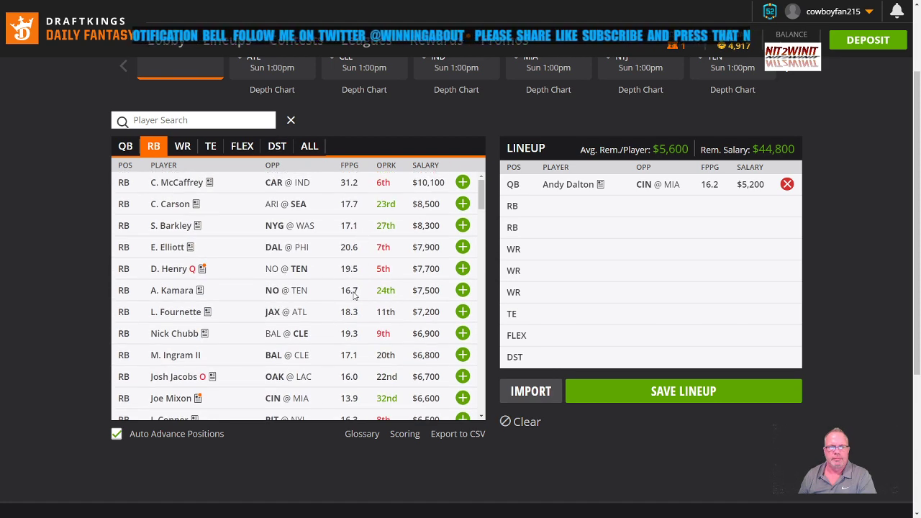
scroll(356, 288, down, 1)
scroll(350, 351, down, 2)
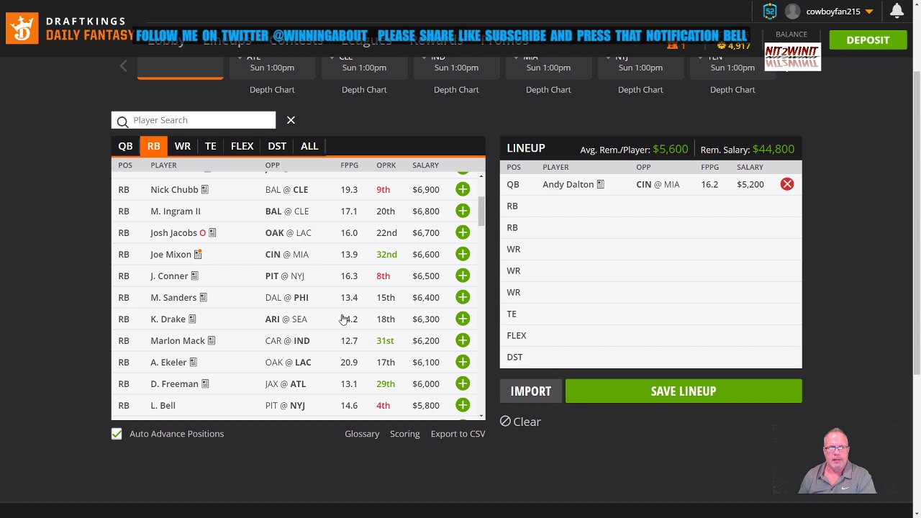
click(464, 386)
scroll(376, 219, up, 3)
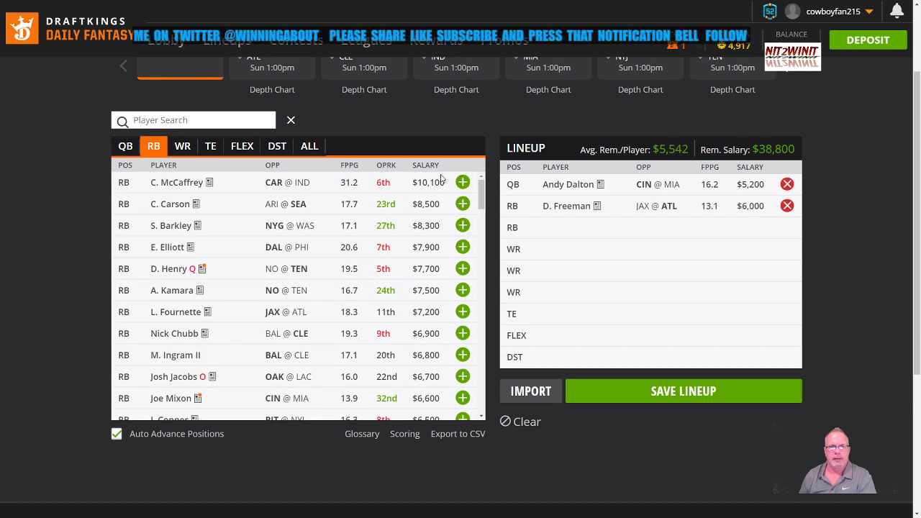
click(462, 183)
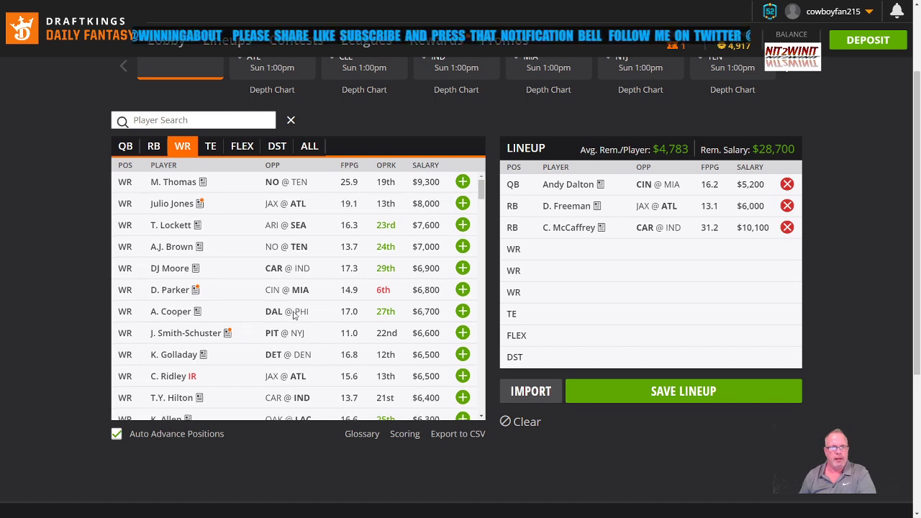
- Add the Bengals wide receivers Tyler Boyd at $5,800 and J. Ross III at $4,200 to the first two wide receiver slots
scroll(294, 314, down, 5)
scroll(294, 314, down, 1)
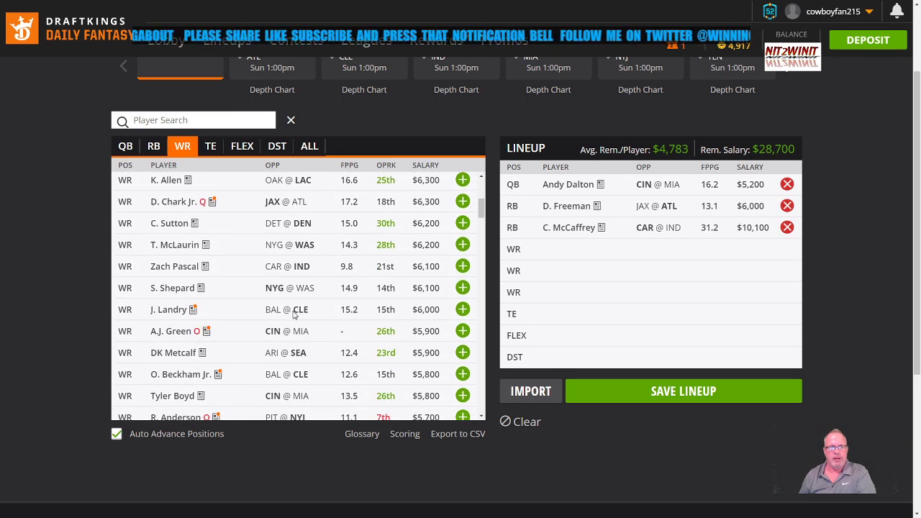
click(462, 396)
scroll(314, 339, down, 2)
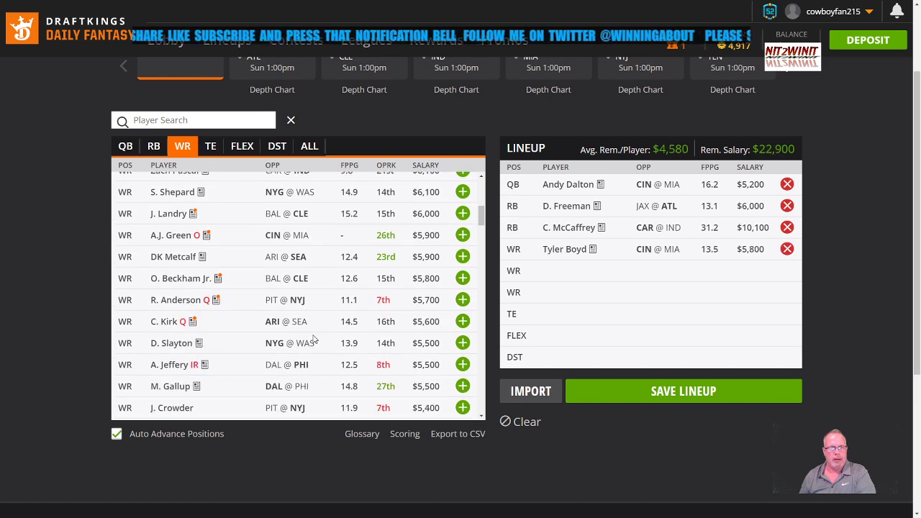
scroll(314, 339, down, 3)
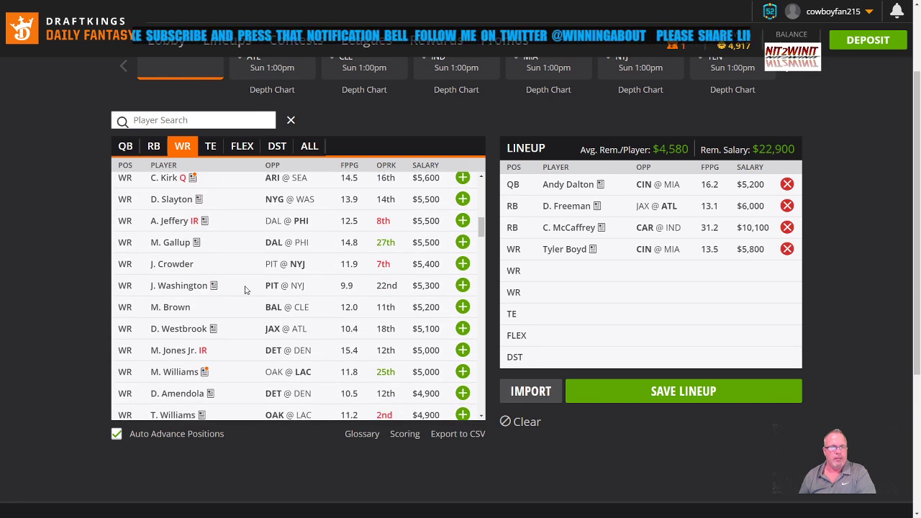
scroll(262, 359, down, 1)
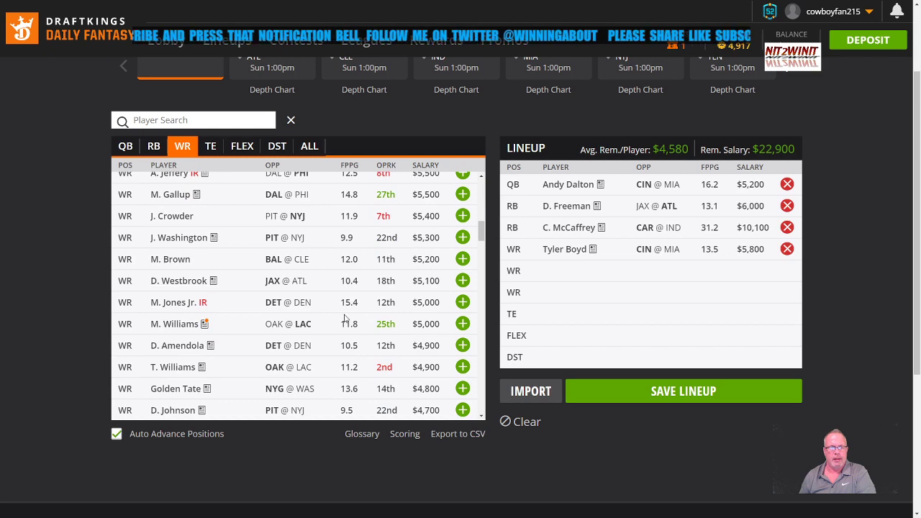
scroll(343, 319, down, 4)
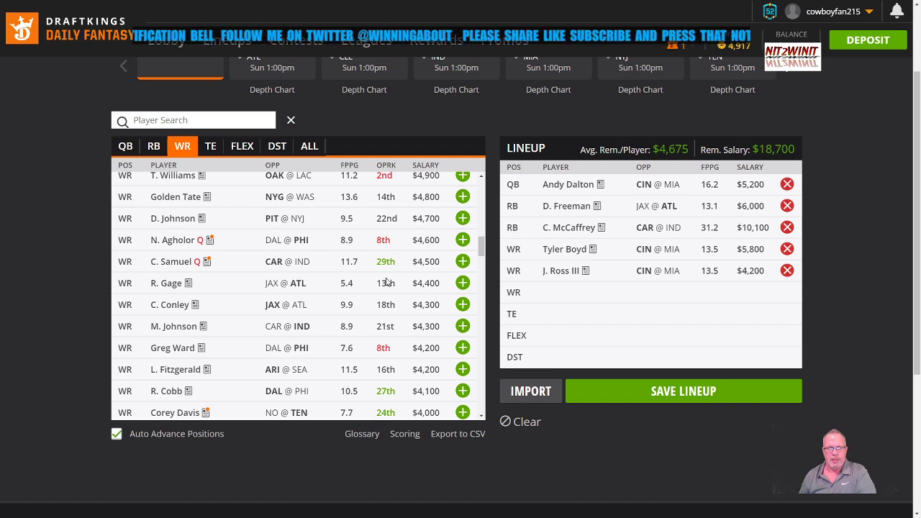
- Fill the third wide receiver slot with the $6,800 Dolphins player D. Parker
scroll(302, 292, up, 5)
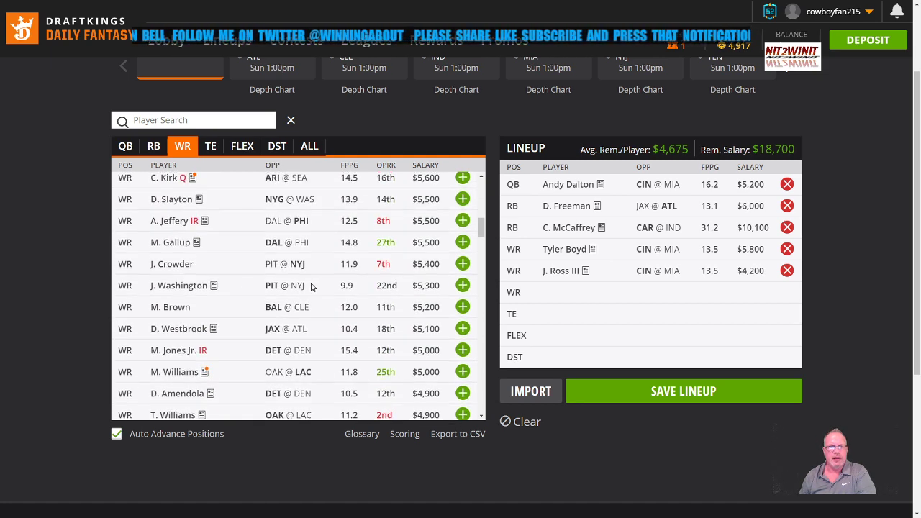
scroll(312, 286, up, 6)
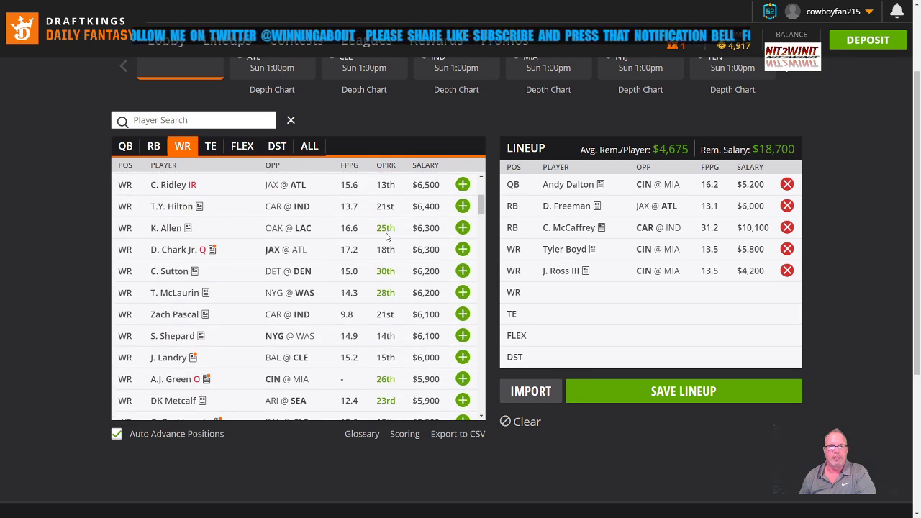
scroll(387, 236, up, 2)
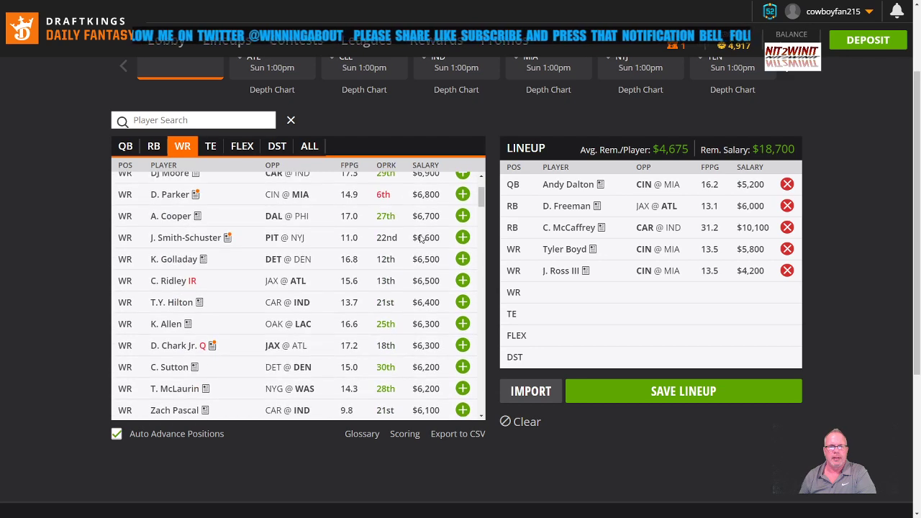
click(463, 195)
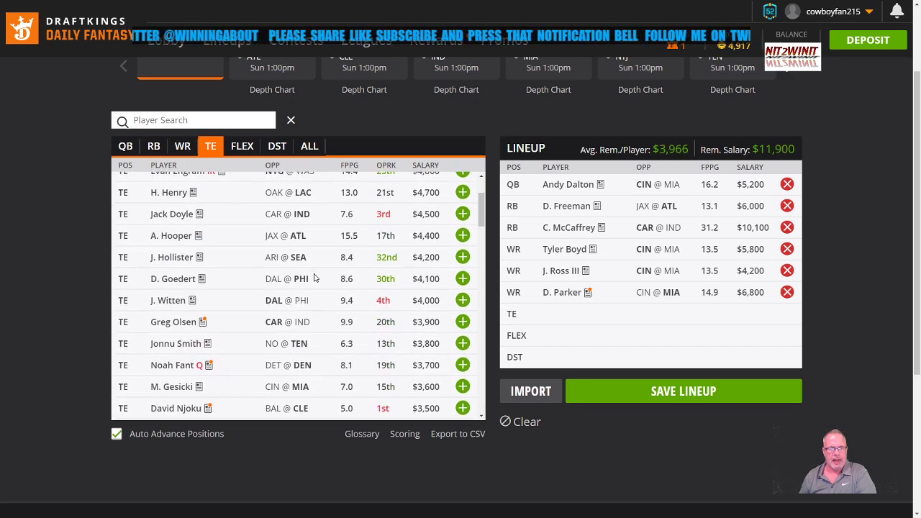
- Add the $3,200 Giants player Kaden Smith as the tight end alongside Dalton, Freeman and McCaffrey
scroll(313, 277, down, 3)
scroll(314, 278, down, 2)
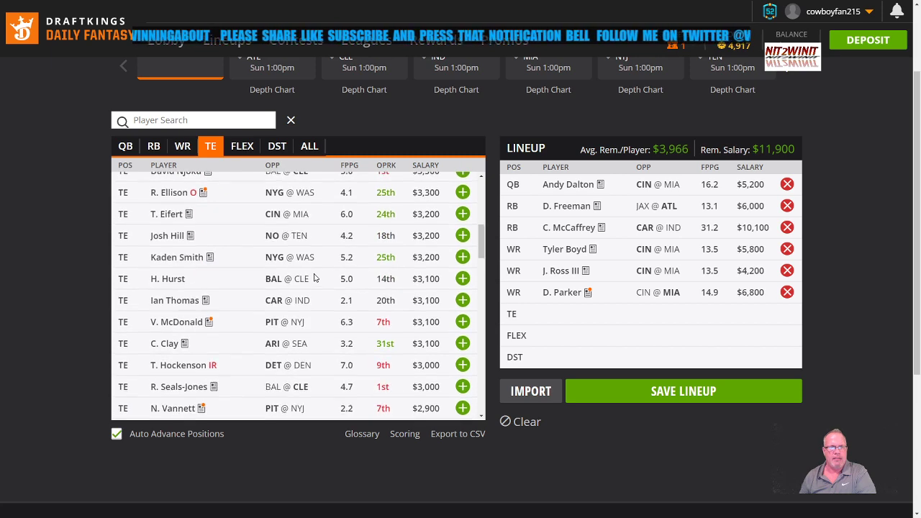
scroll(288, 276, up, 2)
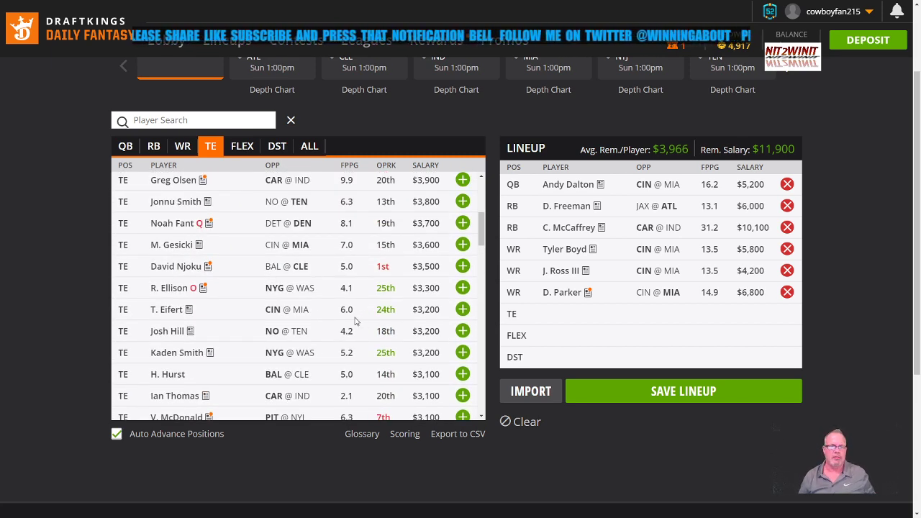
click(462, 353)
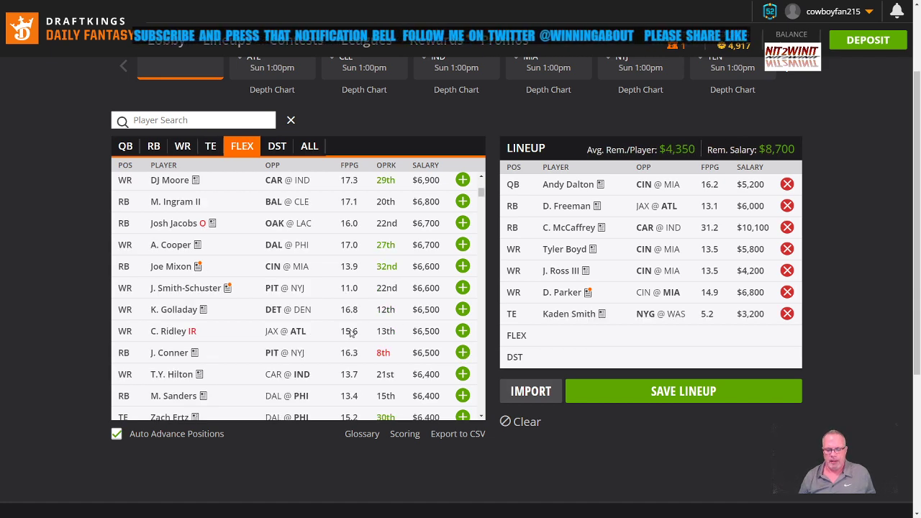
- Fill the FLEX slot with the $6,400 Eagles tight end Zach Ertz
scroll(330, 287, up, 1)
scroll(330, 288, up, 5)
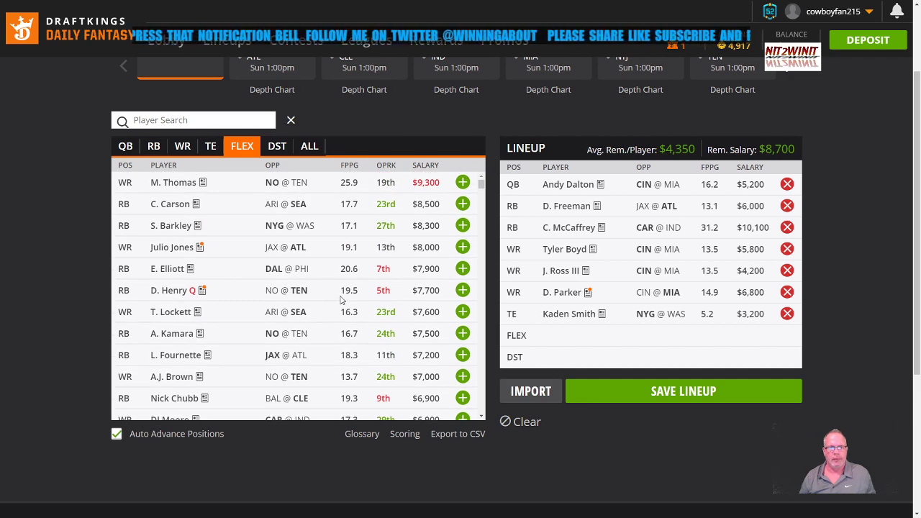
scroll(333, 291, down, 6)
scroll(337, 301, down, 3)
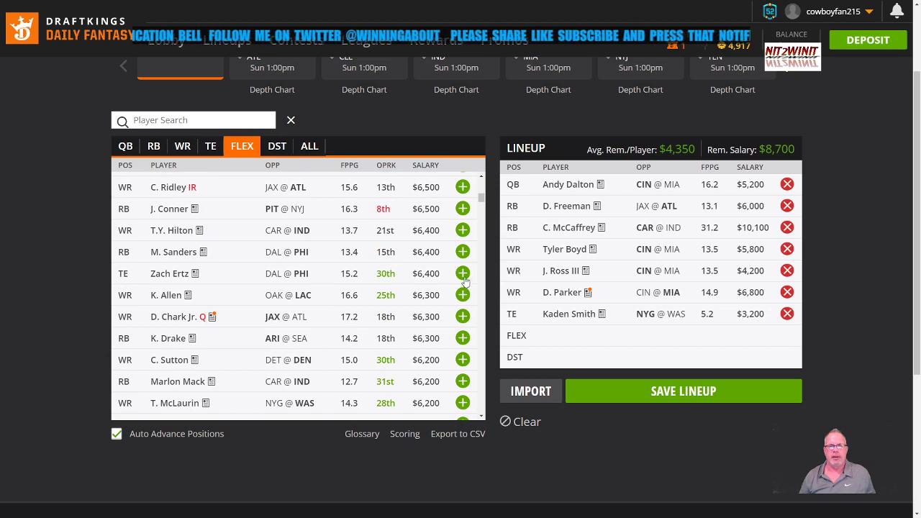
click(463, 273)
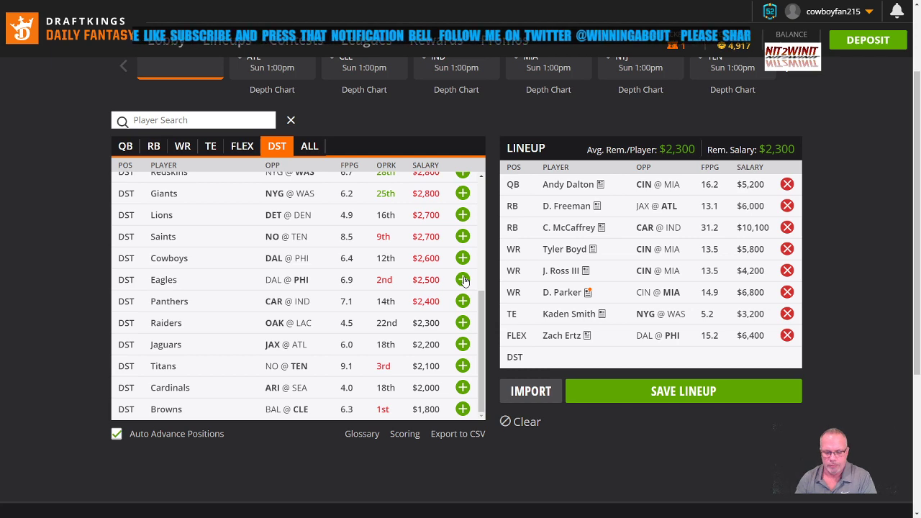
- Fill the defense slot with the $2,100 Titans
scroll(344, 276, down, 2)
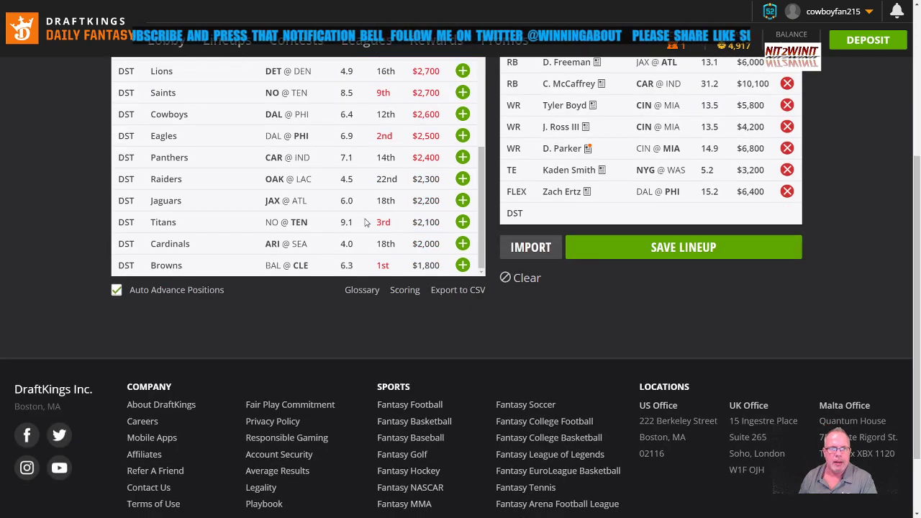
scroll(755, 317, up, 2)
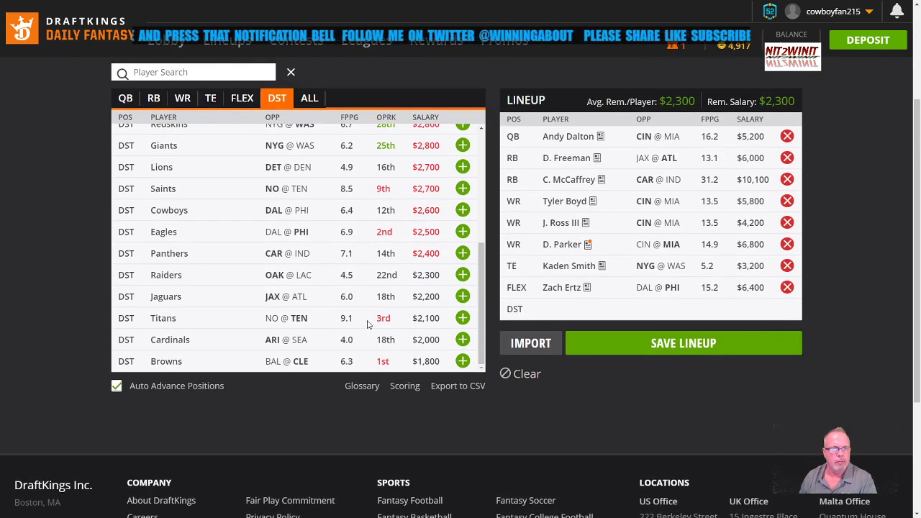
click(463, 318)
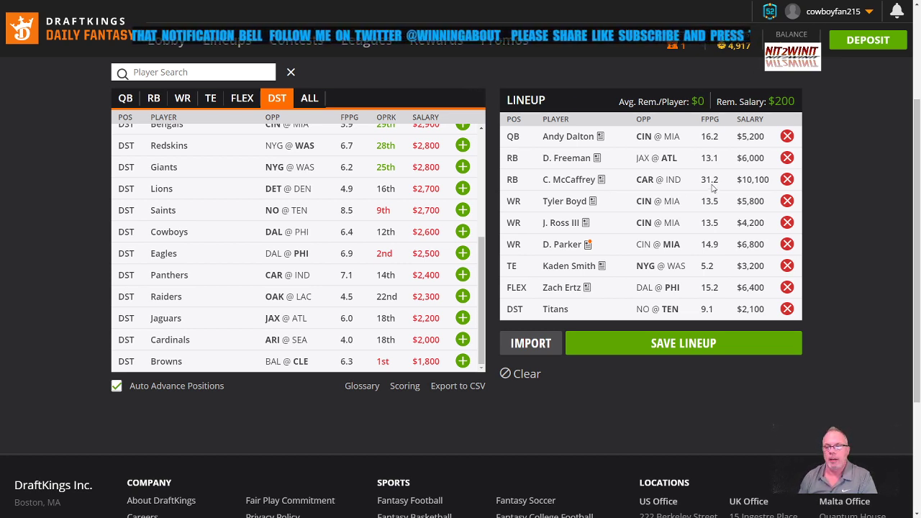
scroll(618, 400, up, 2)
scroll(620, 405, down, 1)
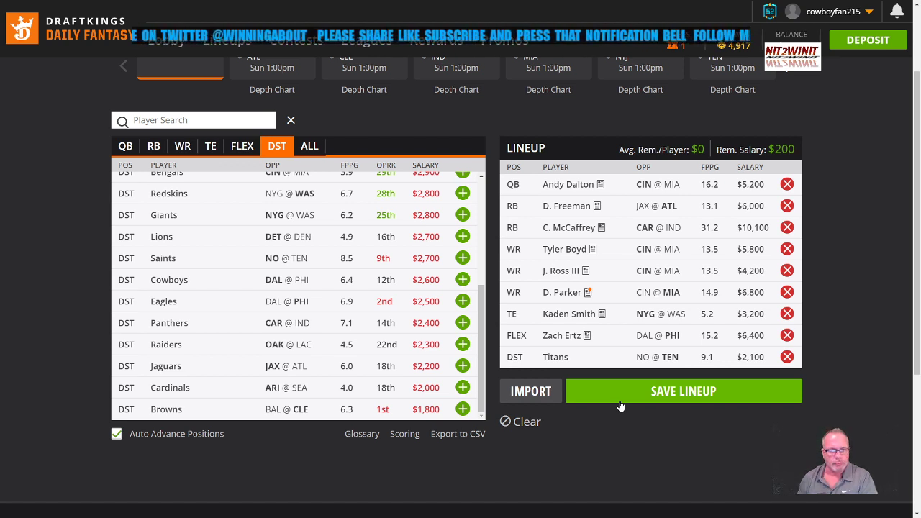
- Replace running back D. Freeman with the $5,300 Broncos running back P. Lindsay
click(121, 151)
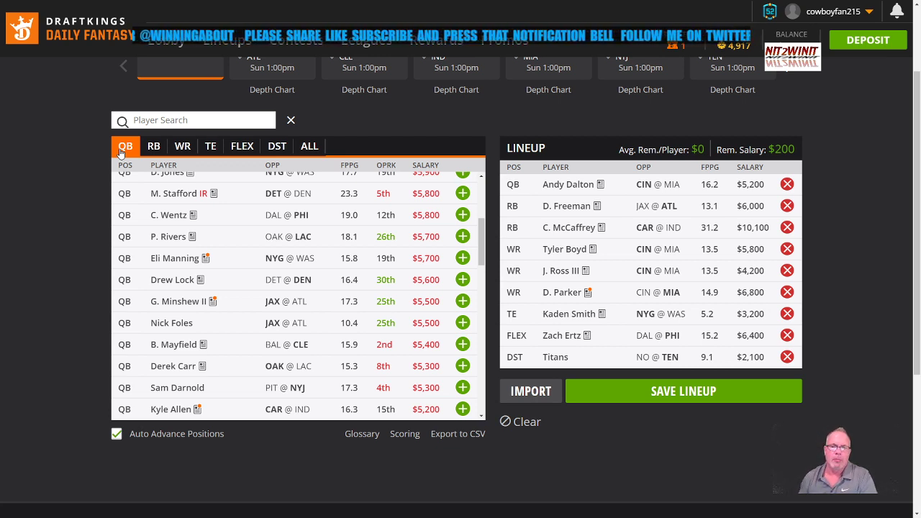
click(787, 206)
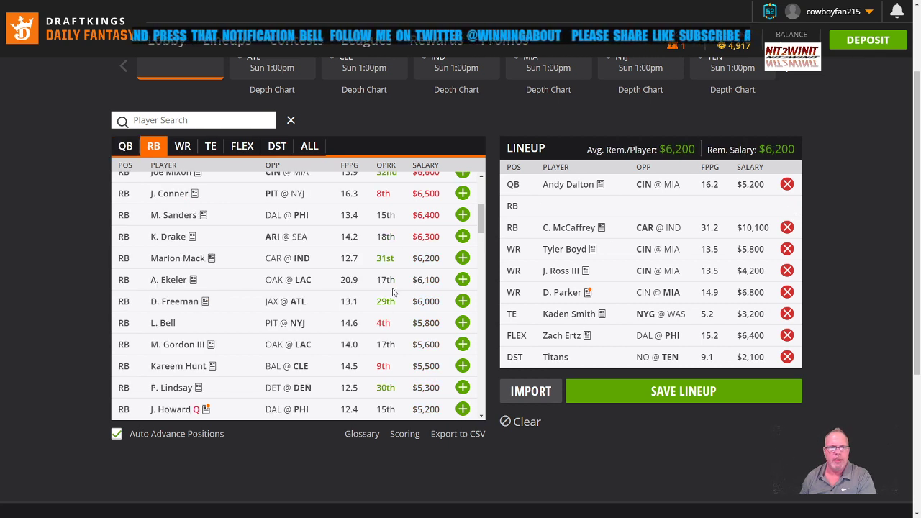
scroll(337, 339, down, 2)
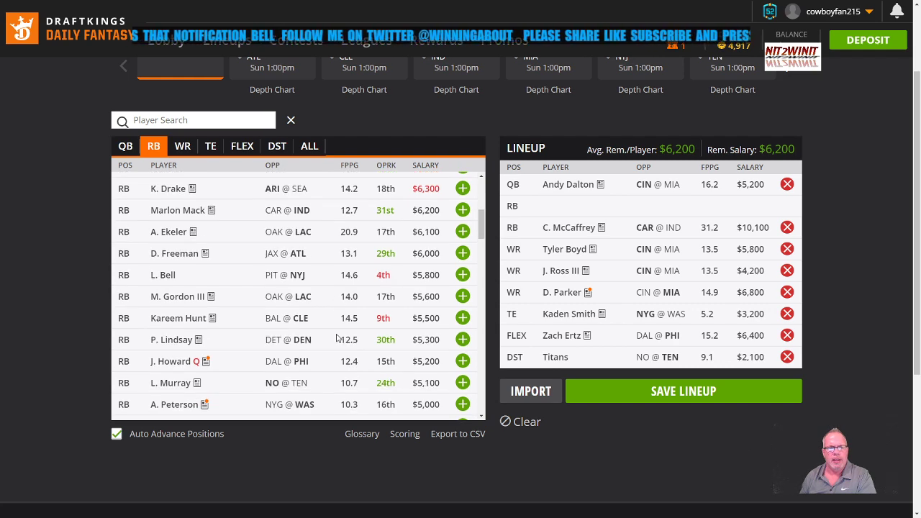
scroll(336, 338, down, 3)
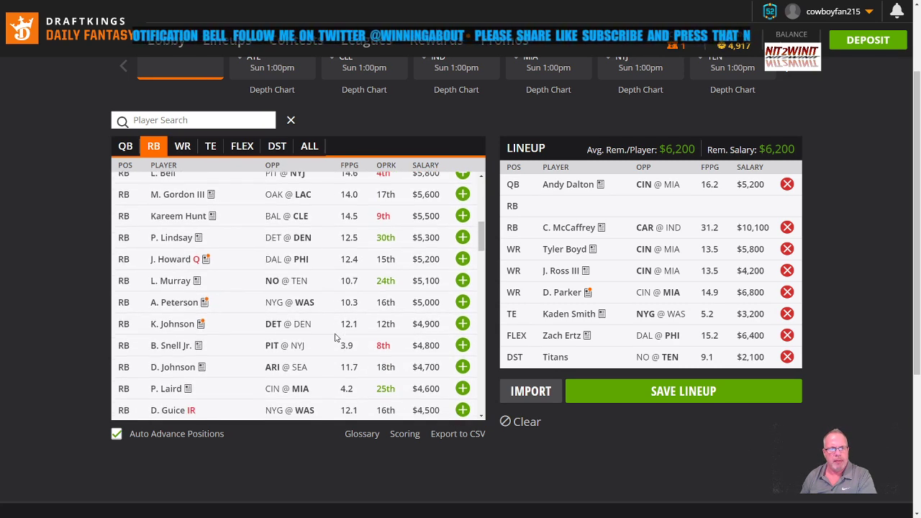
scroll(334, 338, down, 3)
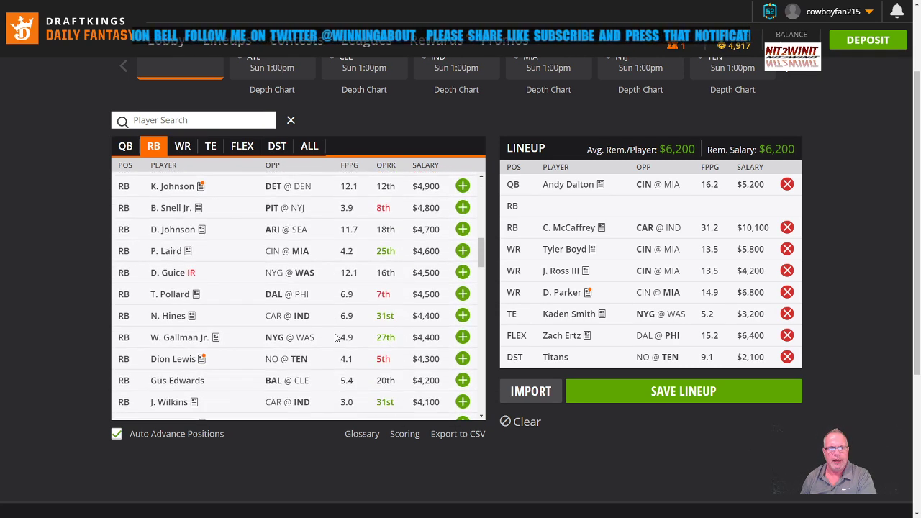
scroll(334, 337, down, 3)
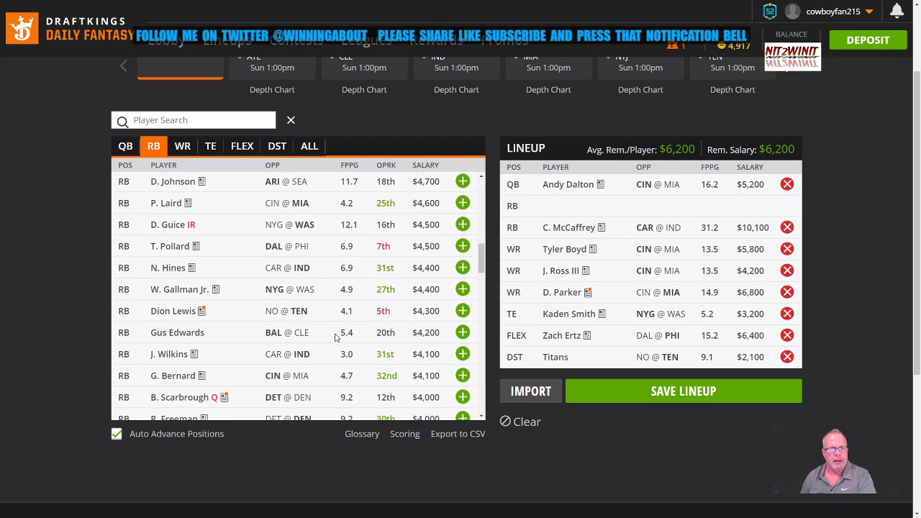
scroll(335, 337, up, 10)
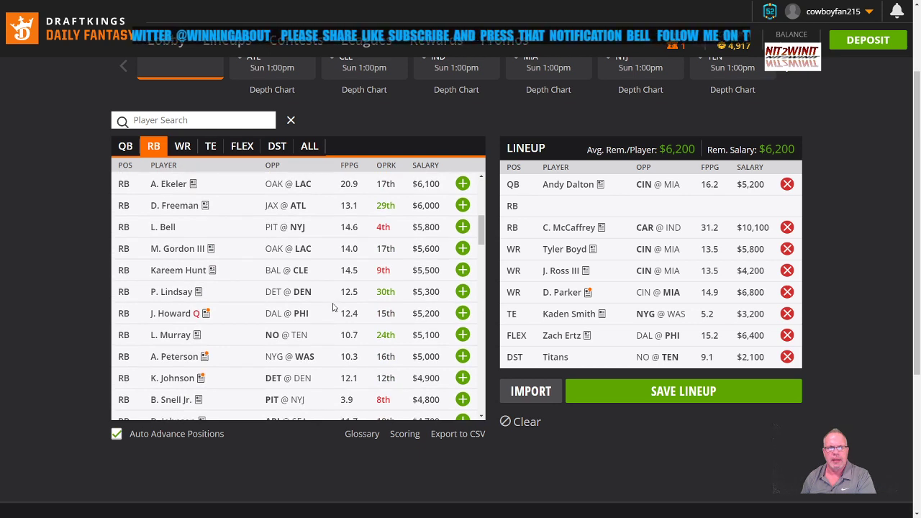
click(461, 291)
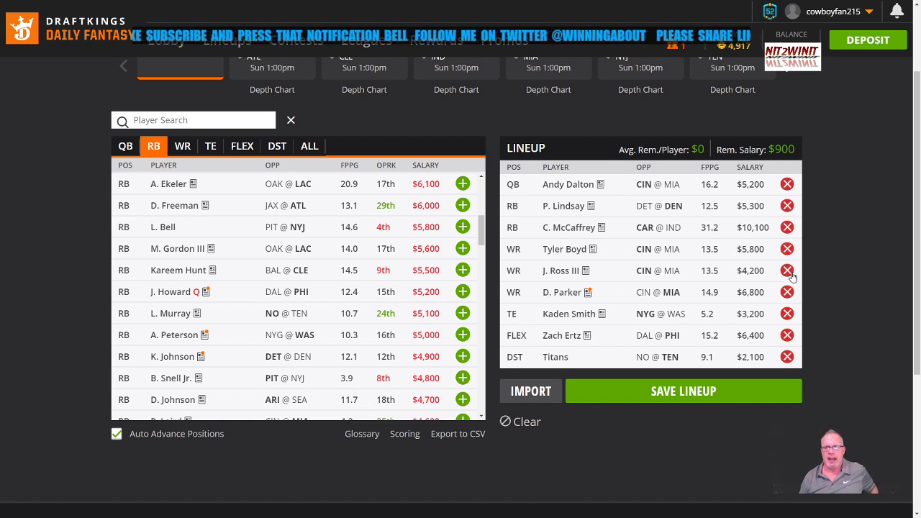
- Remove Kaden Smith from the tight end slot and Zach Ertz from the FLEX slot
click(786, 314)
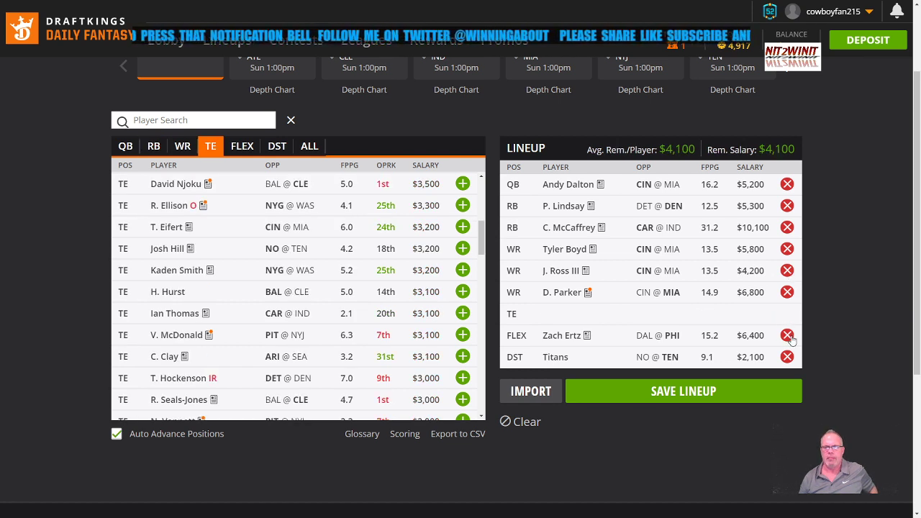
click(786, 335)
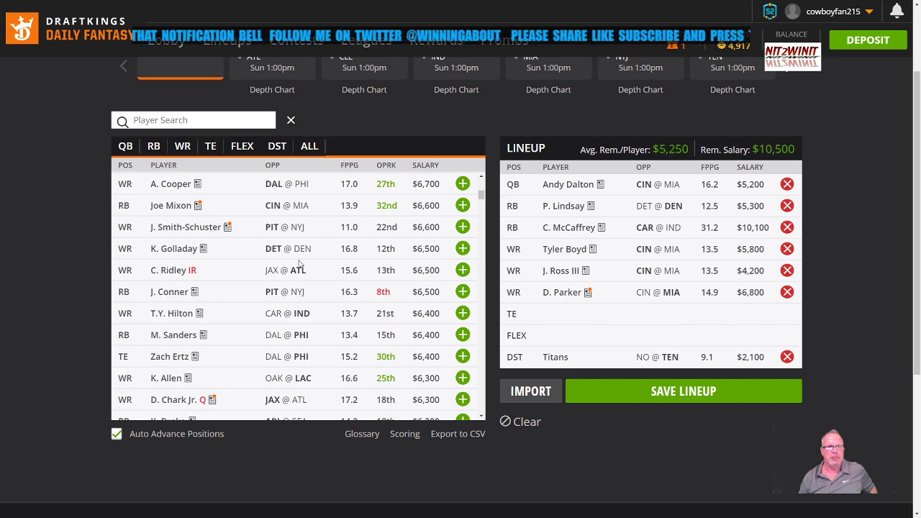
- Try adding the $6,400 Eagles tight end Zach Ertz from the list of FLEX-eligible players
scroll(345, 266, up, 5)
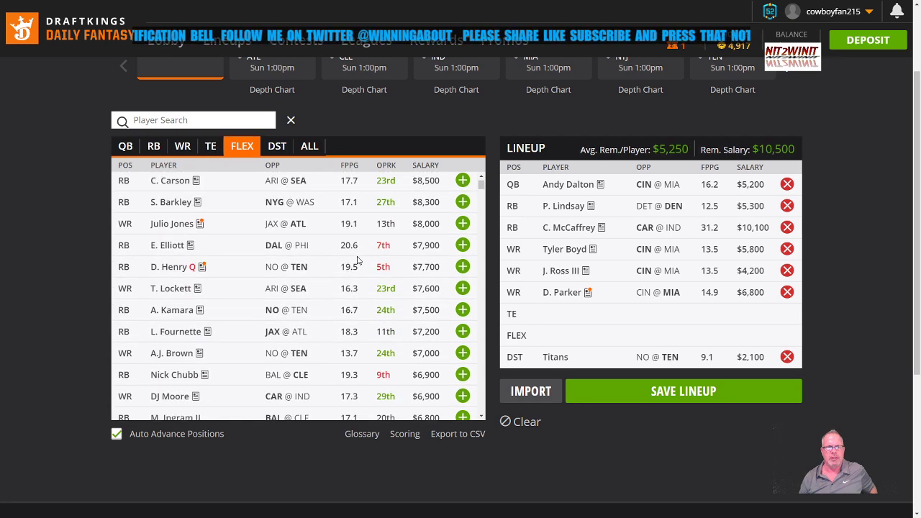
scroll(374, 250, up, 1)
scroll(374, 311, down, 3)
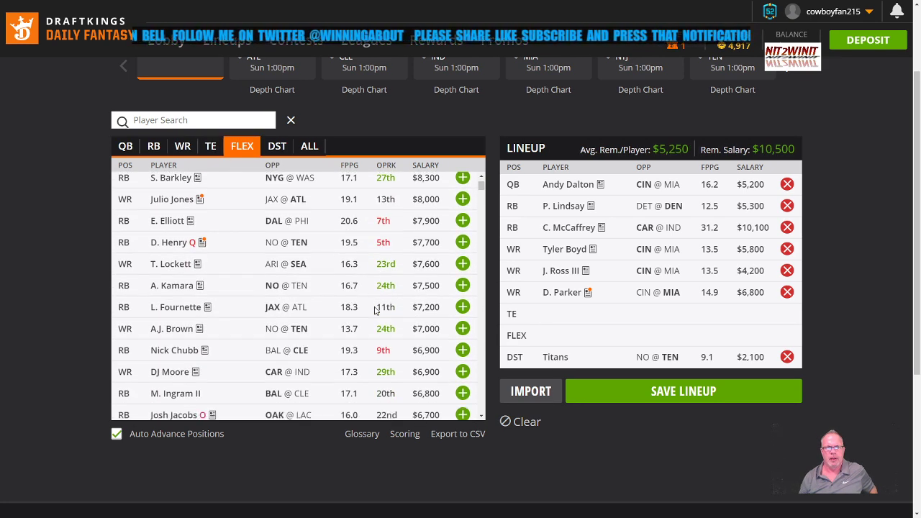
scroll(374, 311, down, 3)
scroll(378, 311, down, 2)
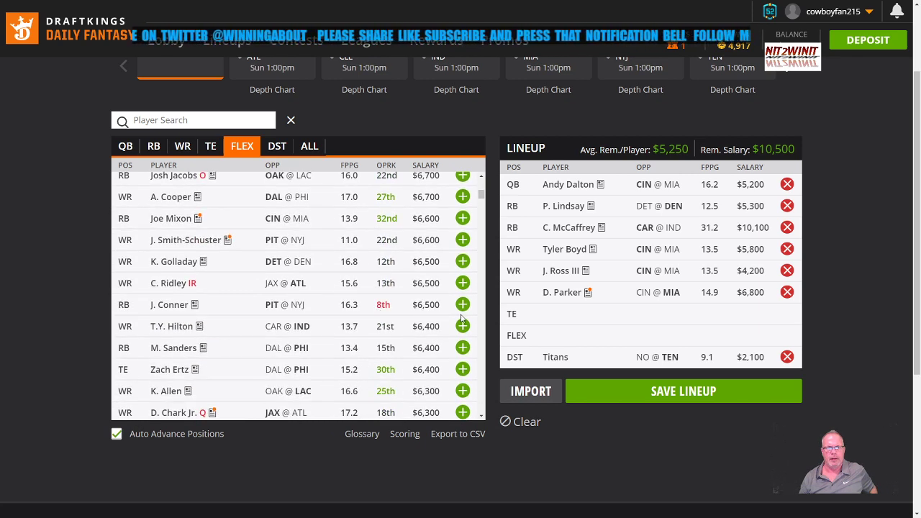
click(462, 370)
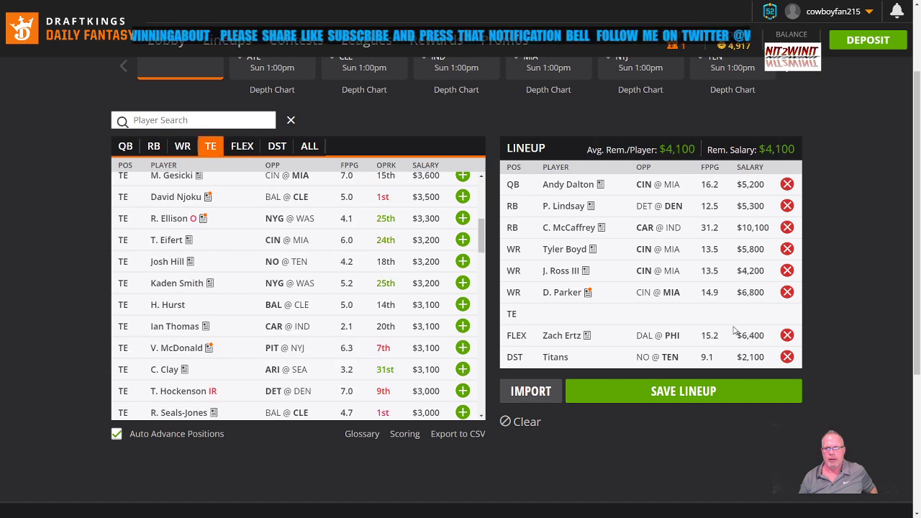
- Clear the FLEX slot and add Zach Ertz at $6,400 in the tight end slot
click(211, 149)
click(211, 153)
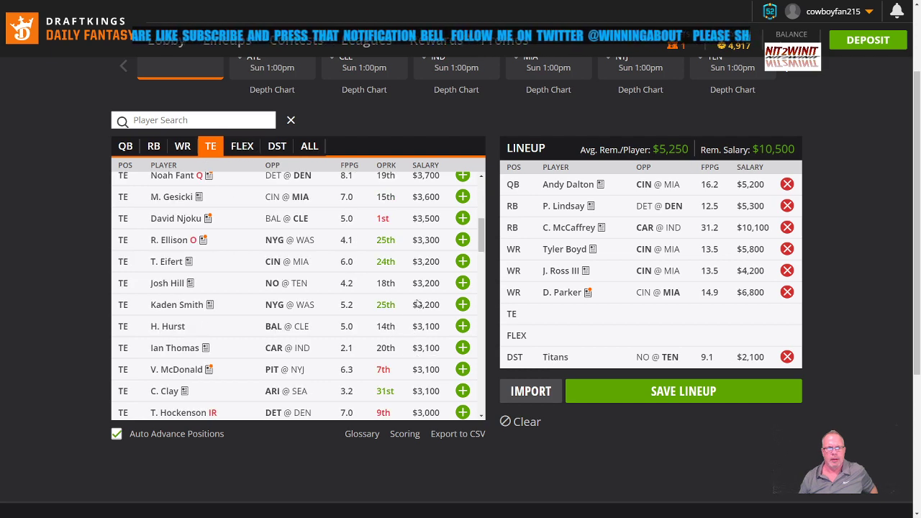
scroll(400, 263, up, 2)
scroll(401, 264, up, 2)
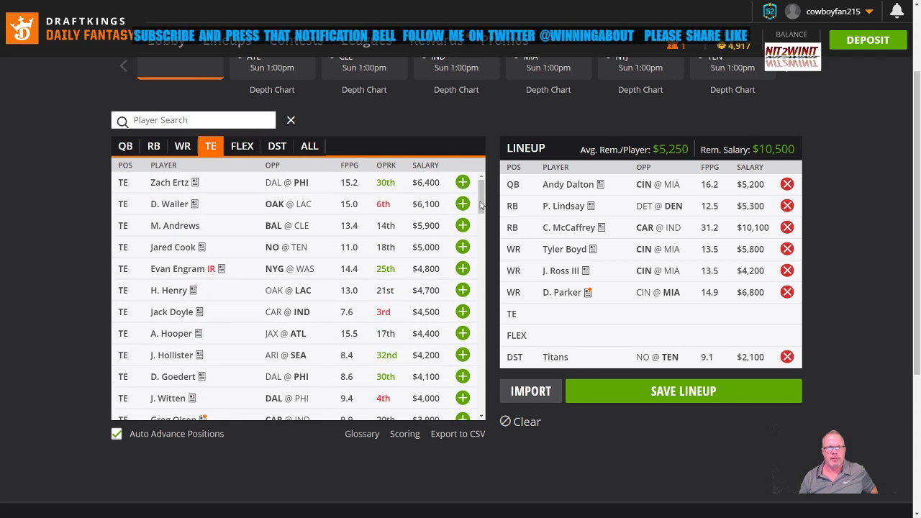
click(462, 182)
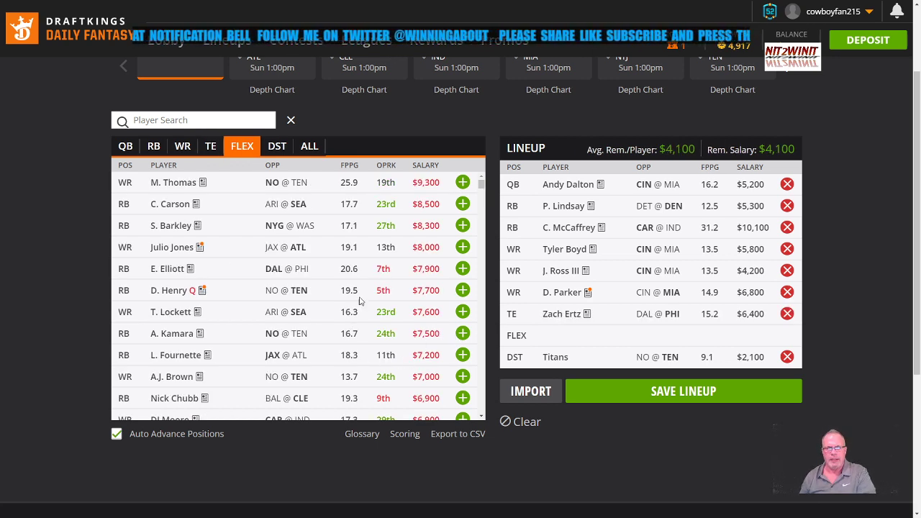
- Try the $4,100 Eagles tight end D. Goedert in the FLEX slot and take him out again
scroll(345, 302, down, 5)
scroll(343, 303, down, 15)
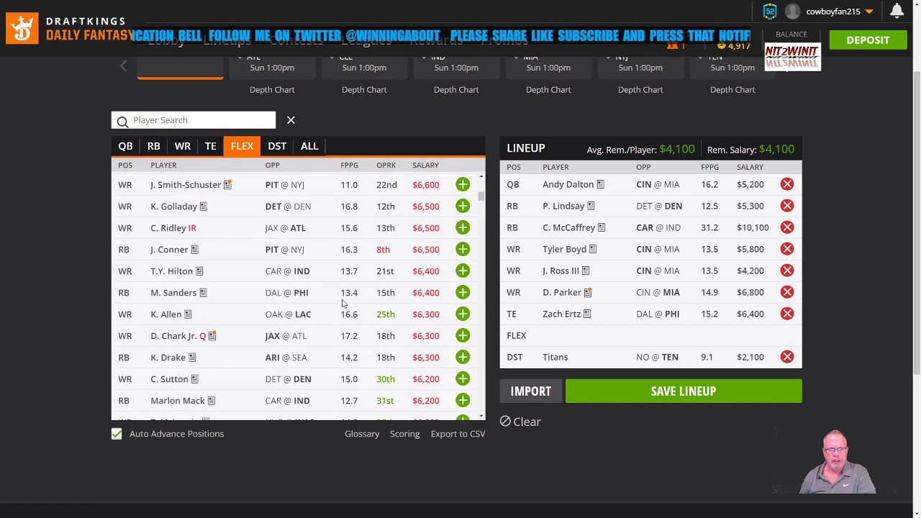
scroll(343, 302, down, 15)
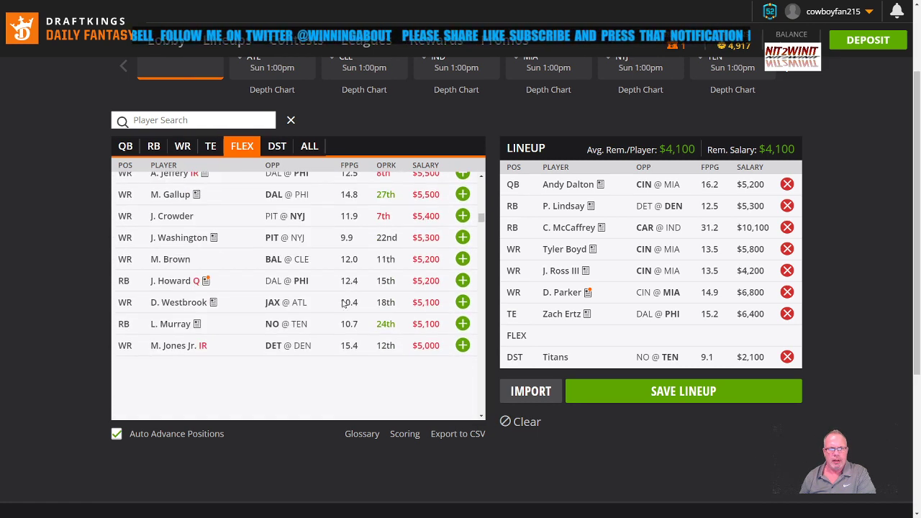
scroll(343, 303, down, 10)
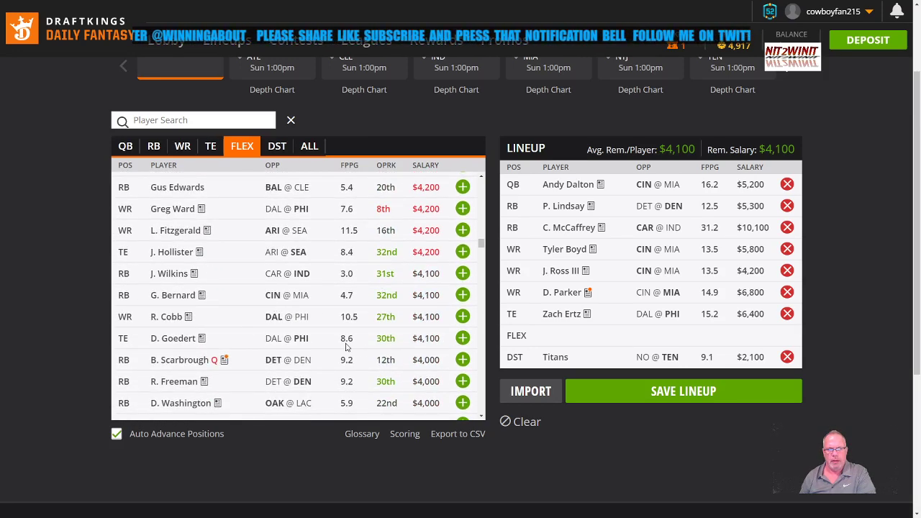
click(462, 338)
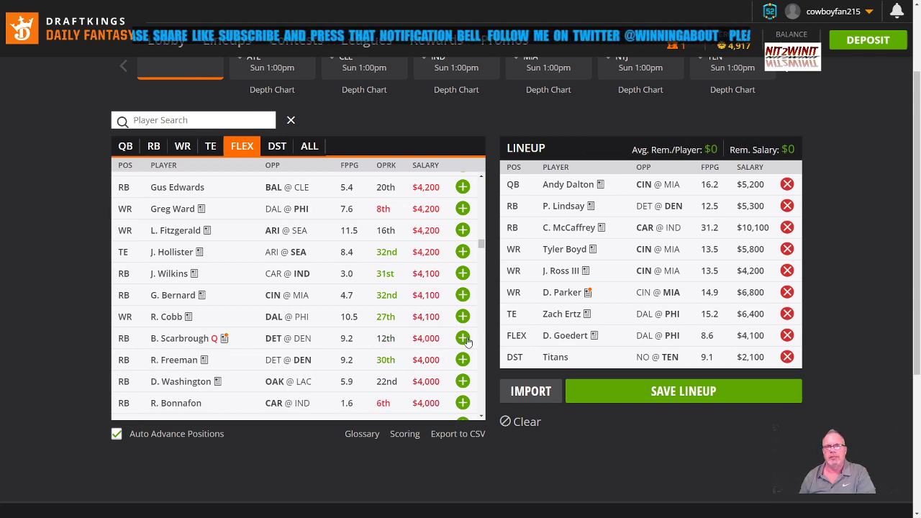
click(788, 338)
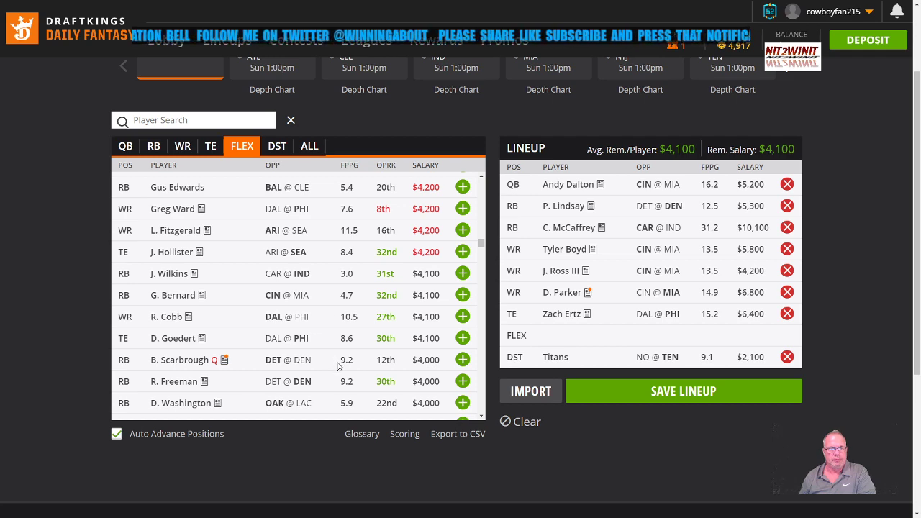
- Look through the FLEX-eligible players priced at $4,100 and below for an affordable option for the open slot
scroll(340, 366, down, 1)
scroll(336, 361, down, 1)
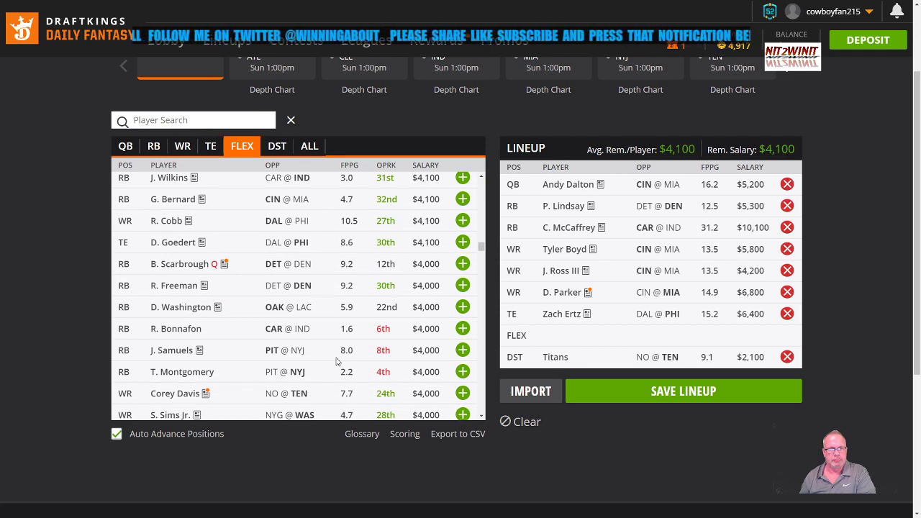
scroll(336, 361, down, 2)
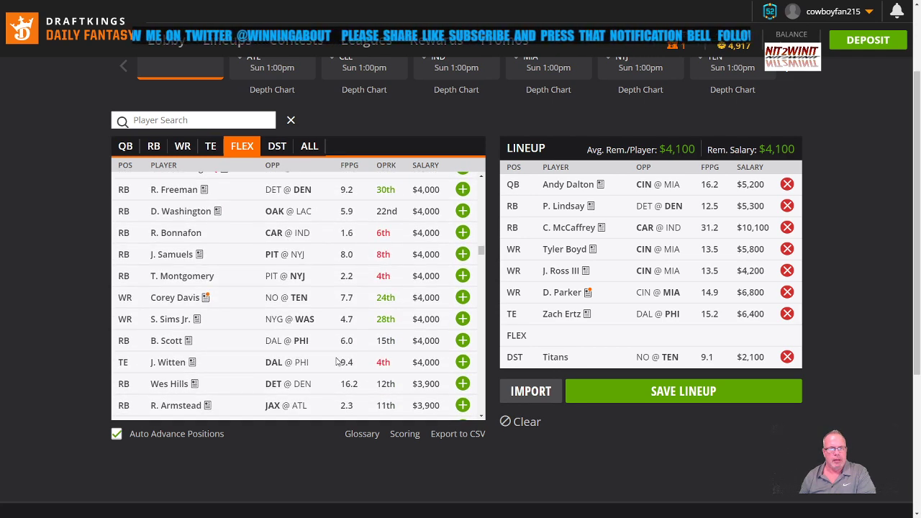
scroll(336, 361, down, 1)
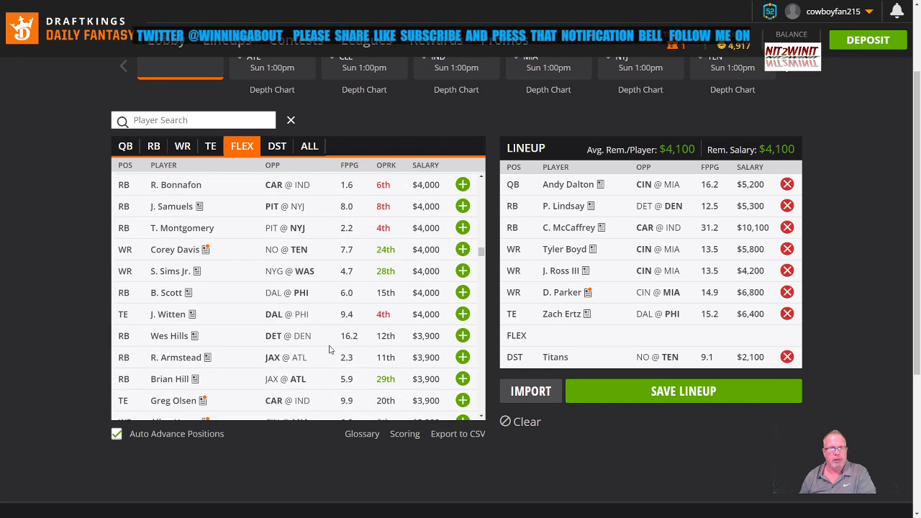
scroll(329, 349, up, 1)
scroll(329, 349, down, 3)
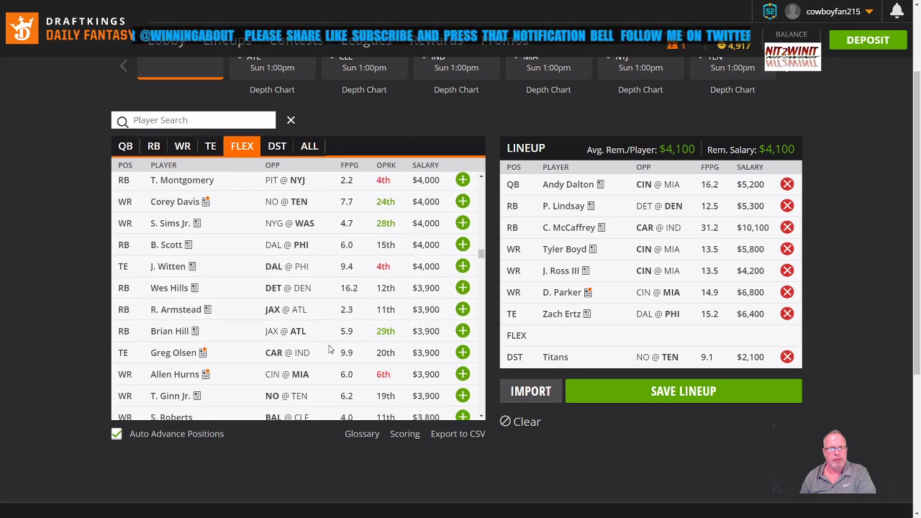
scroll(328, 349, down, 3)
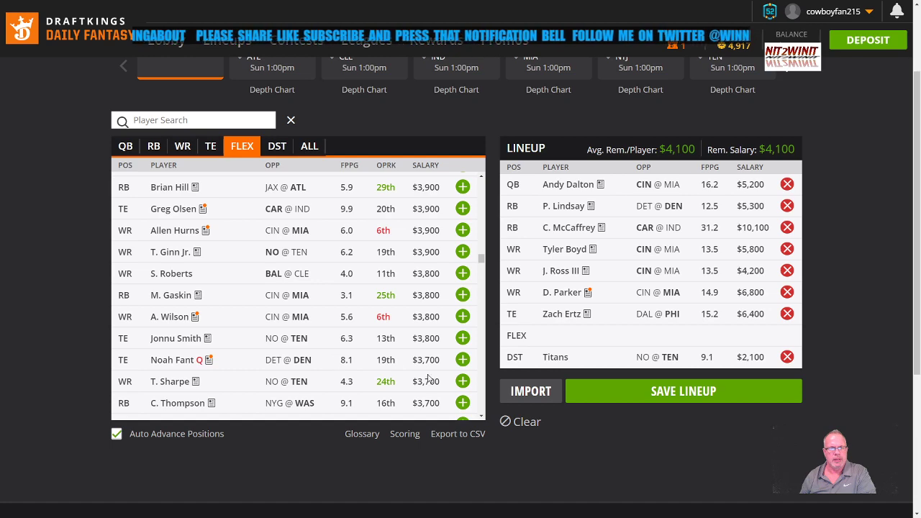
scroll(328, 345, down, 4)
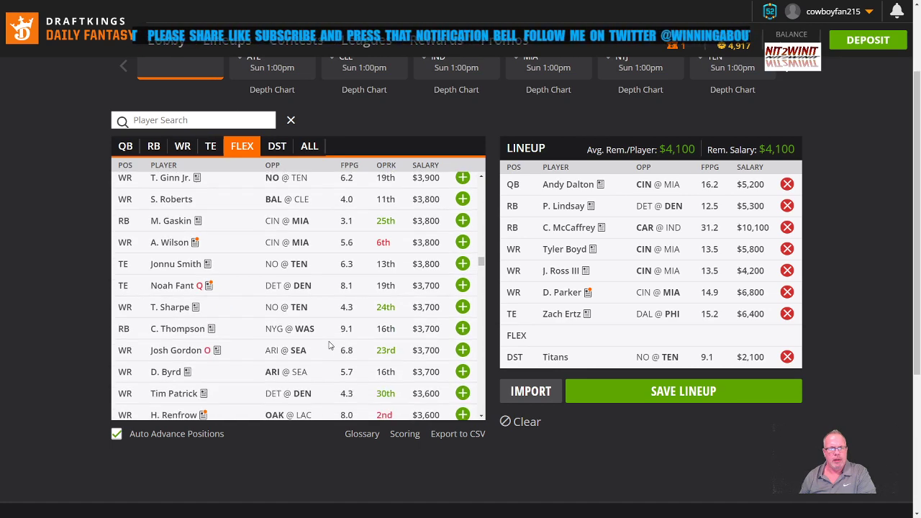
scroll(328, 345, down, 2)
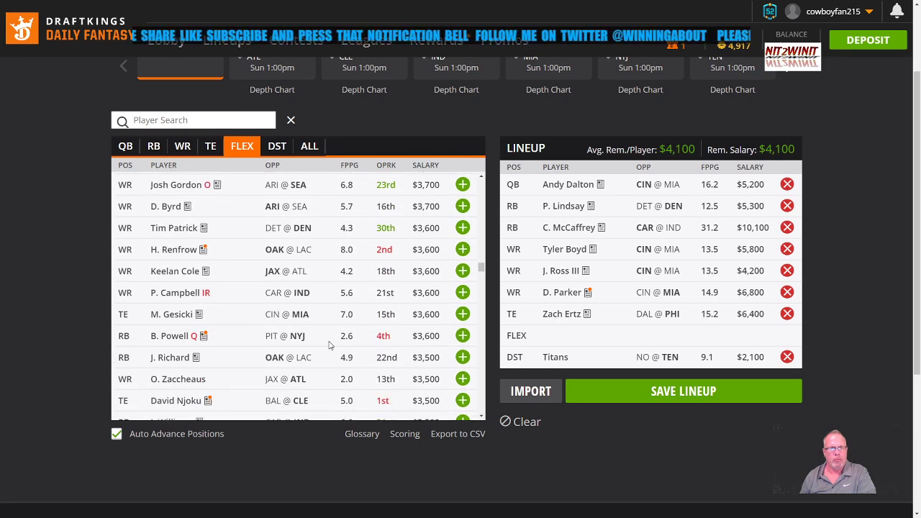
scroll(328, 346, up, 4)
scroll(329, 343, down, 1)
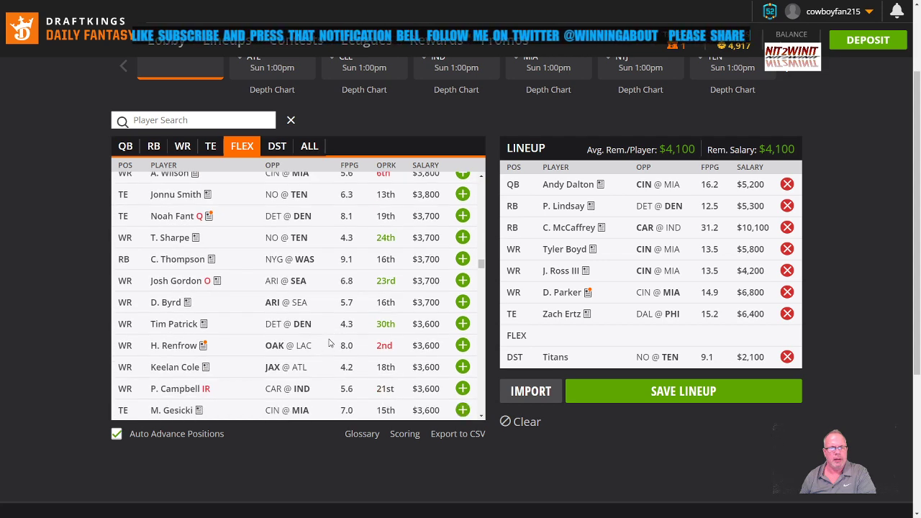
scroll(329, 343, up, 3)
scroll(329, 343, up, 3)
scroll(329, 343, down, 4)
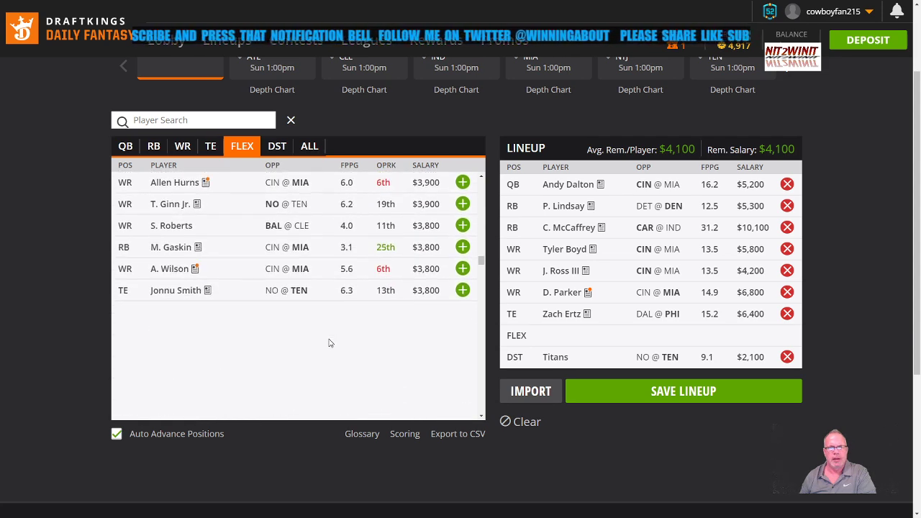
scroll(329, 343, down, 2)
scroll(329, 344, down, 1)
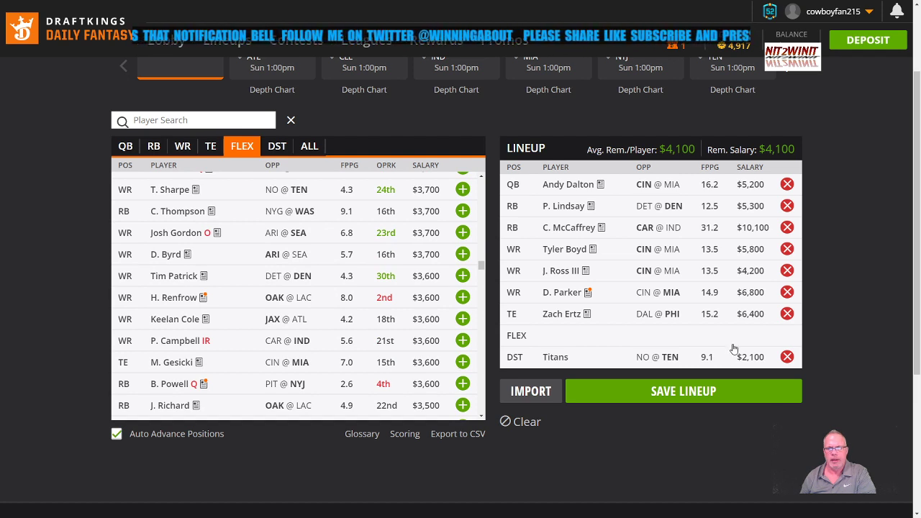
- Clear the tight end and FLEX slots and add the Dolphins' M. Gesicki at $3,600 in the tight end slot
click(787, 314)
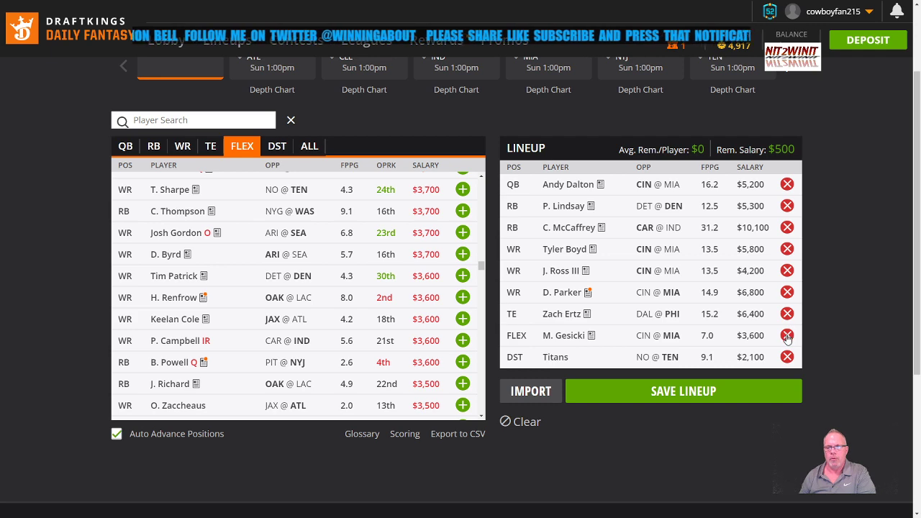
click(787, 336)
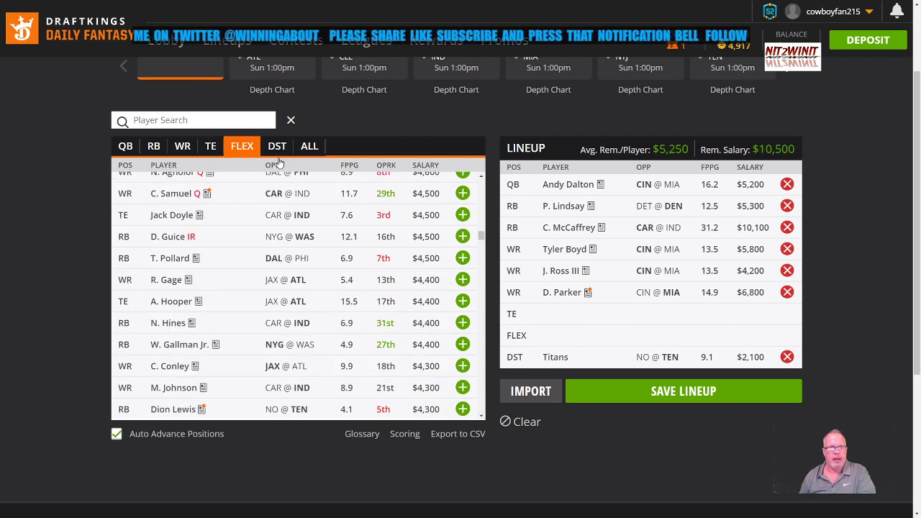
click(214, 152)
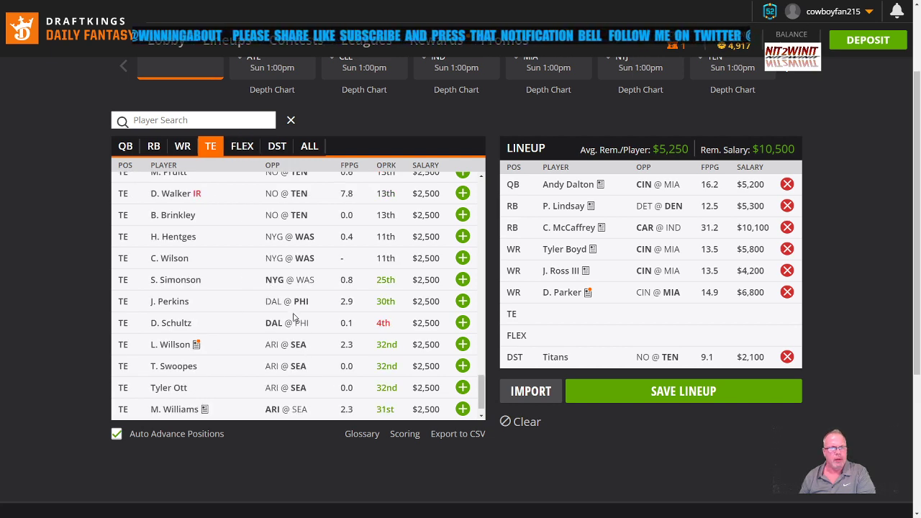
scroll(294, 317, up, 1)
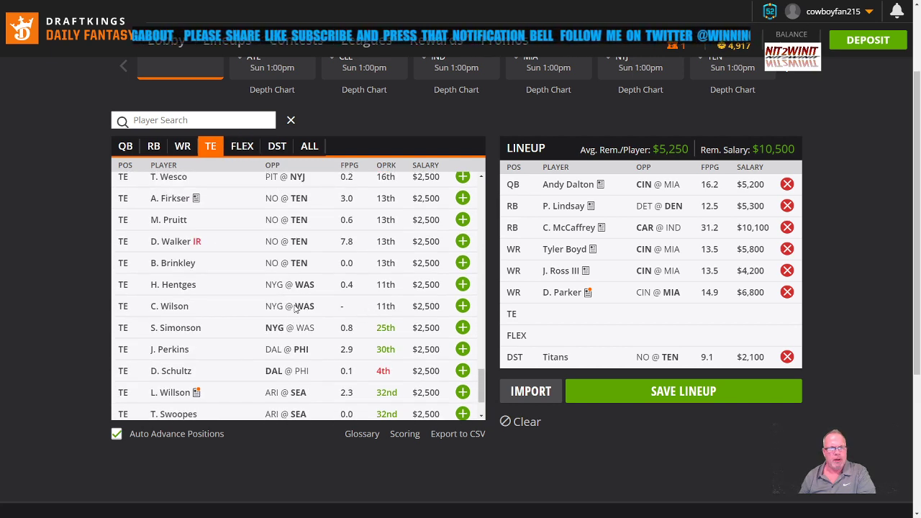
scroll(295, 307, up, 1)
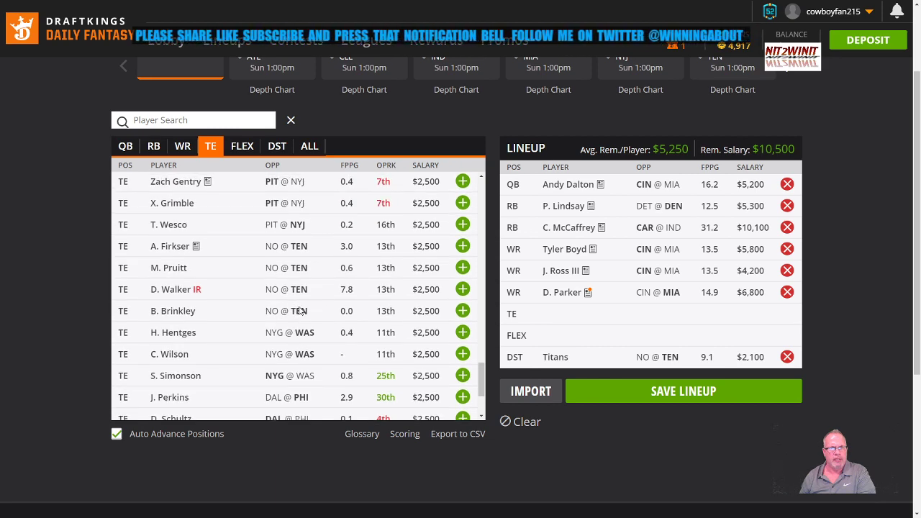
scroll(300, 310, up, 6)
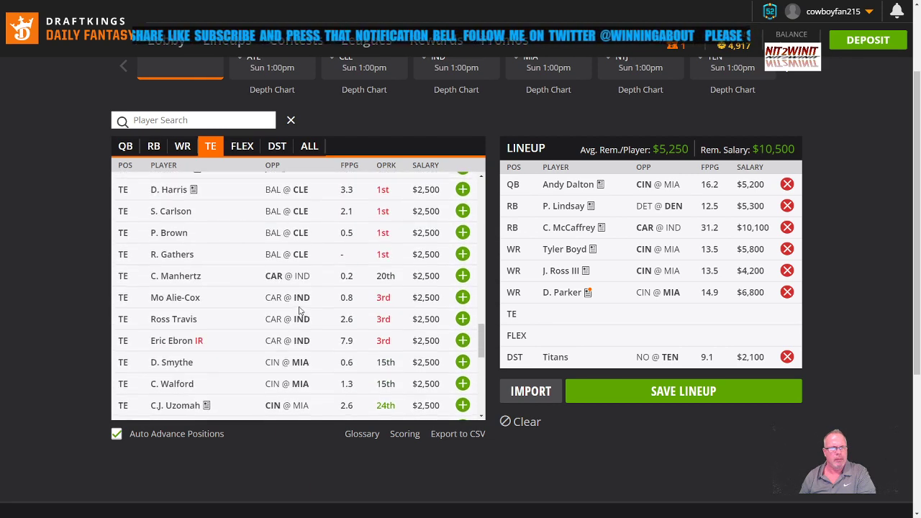
scroll(301, 309, up, 7)
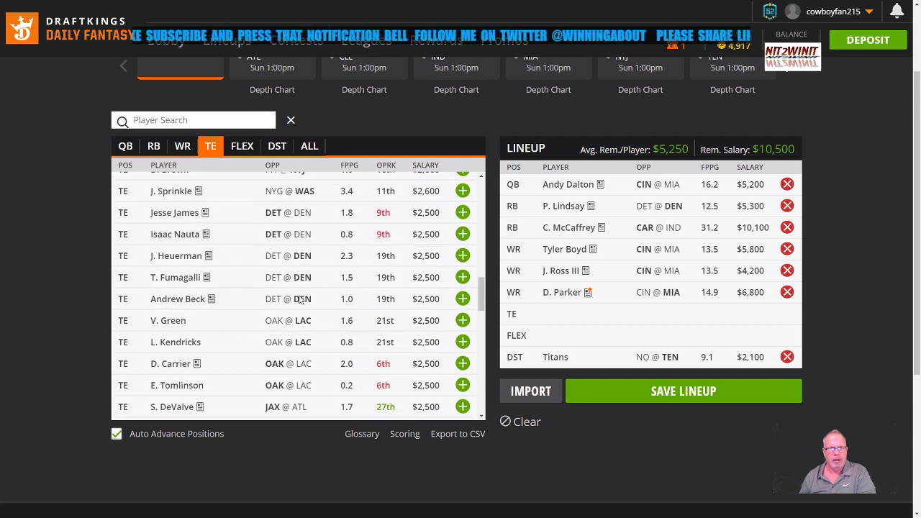
scroll(301, 300, up, 7)
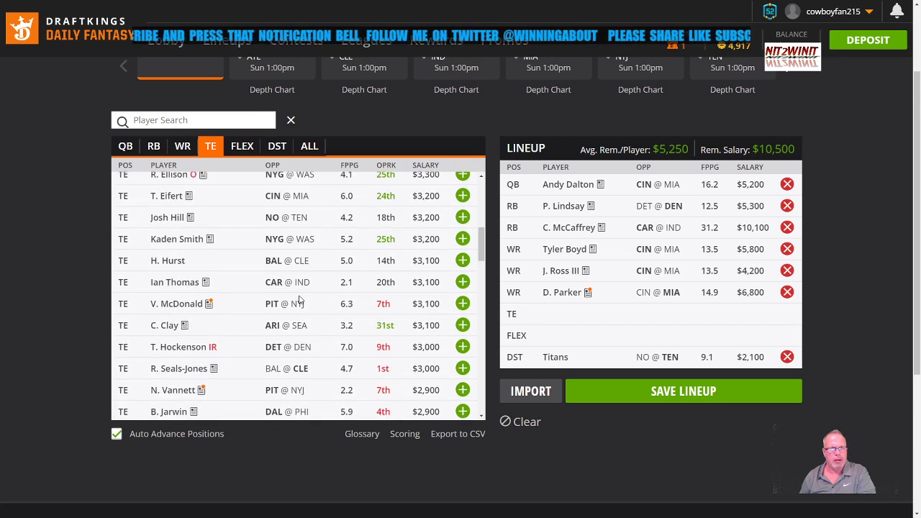
scroll(301, 300, up, 4)
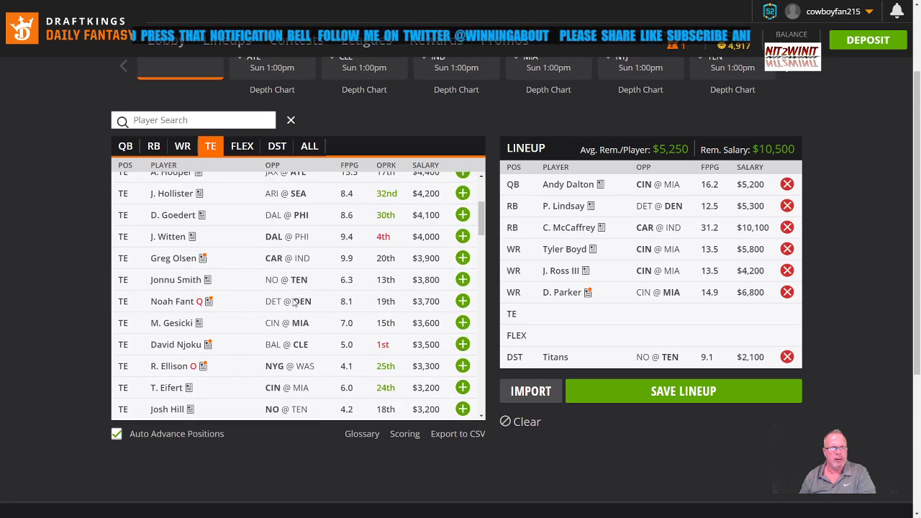
click(462, 323)
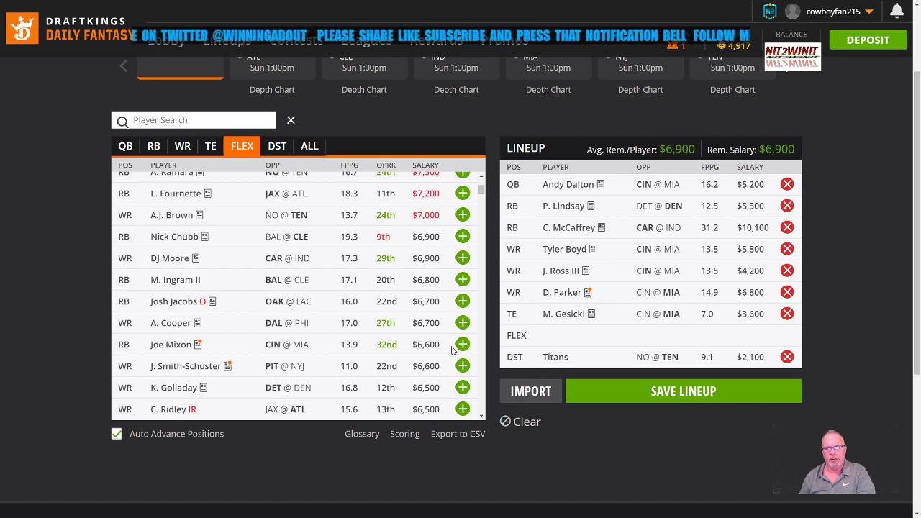
- Replace wide receiver J. Ross III with the Cardinals' L. Fitzgerald at $4,200
scroll(403, 338, down, 1)
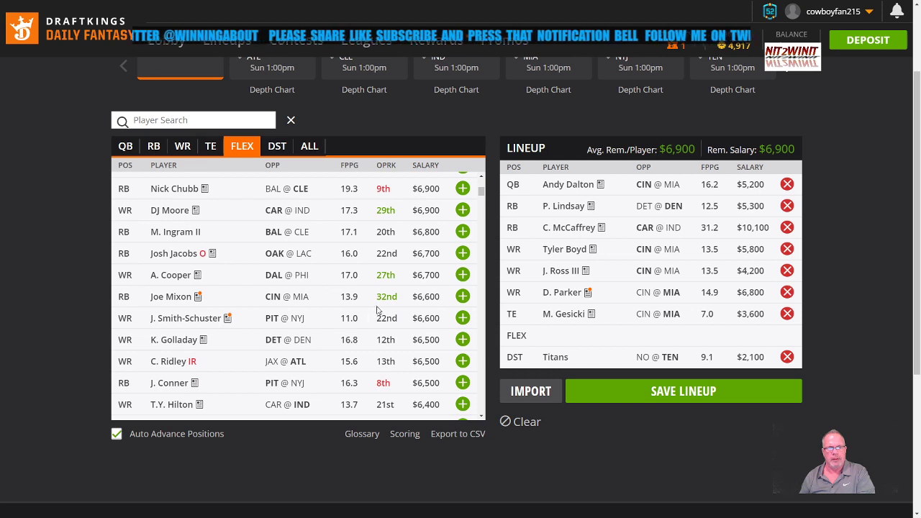
scroll(367, 335, down, 1)
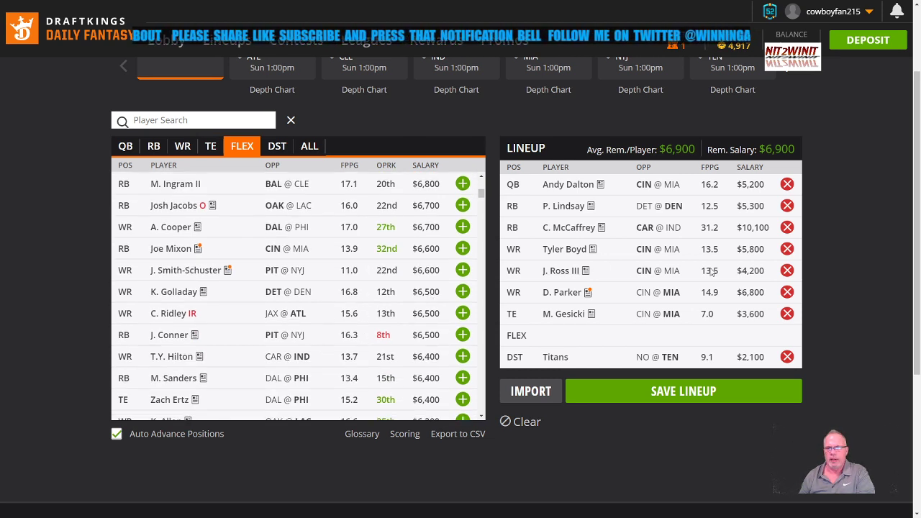
click(787, 271)
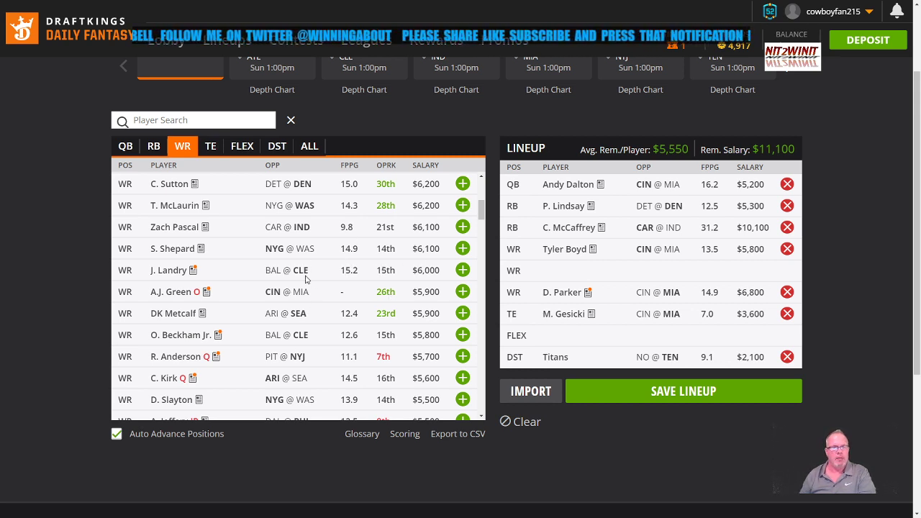
scroll(342, 346, down, 5)
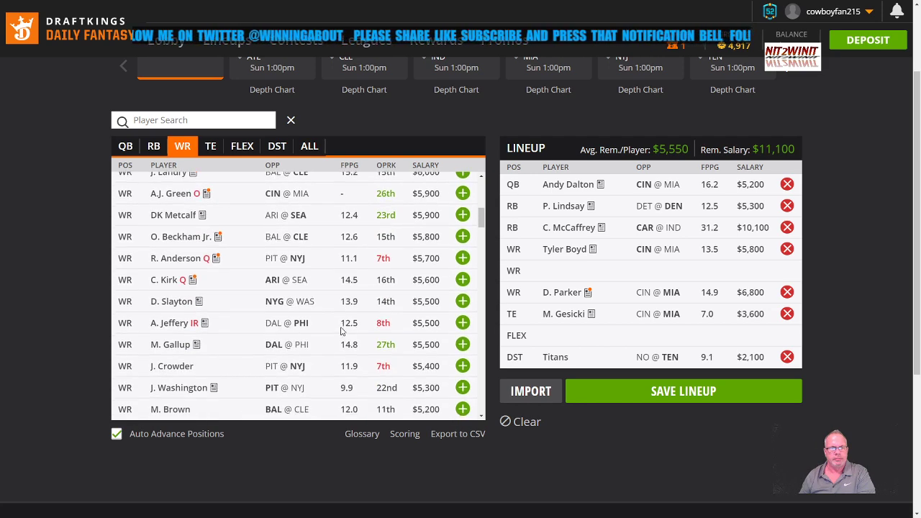
scroll(341, 331, down, 5)
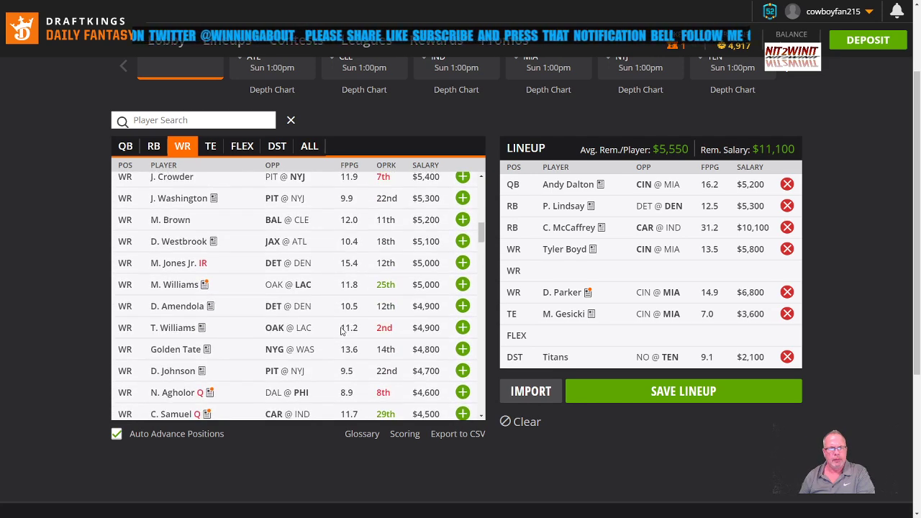
scroll(320, 331, down, 2)
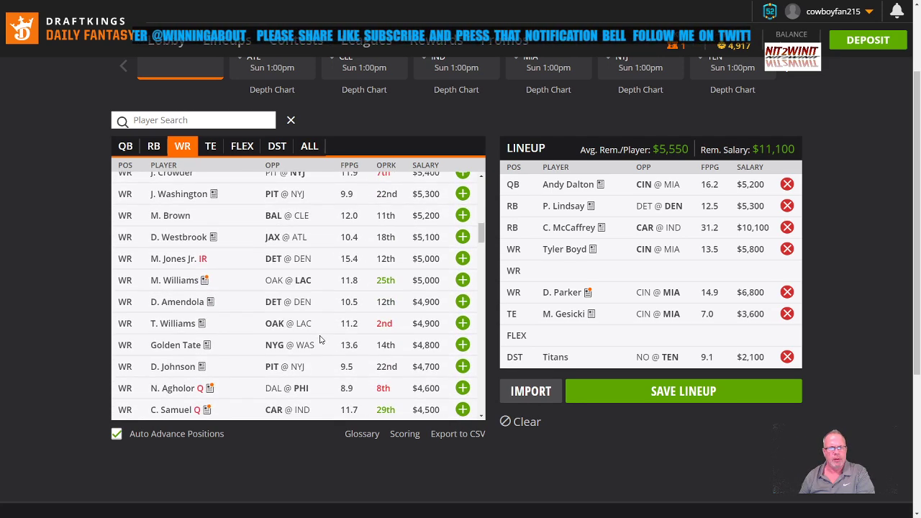
scroll(319, 331, up, 3)
scroll(319, 331, down, 6)
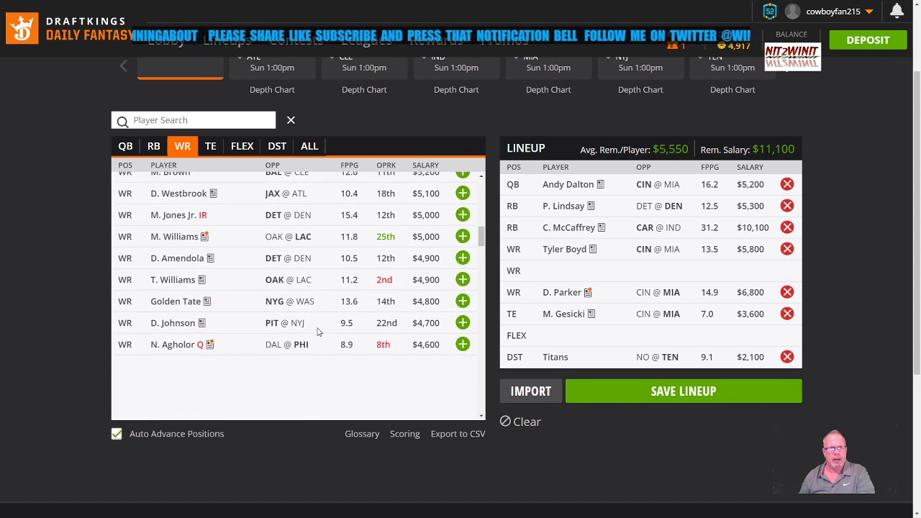
scroll(320, 331, down, 2)
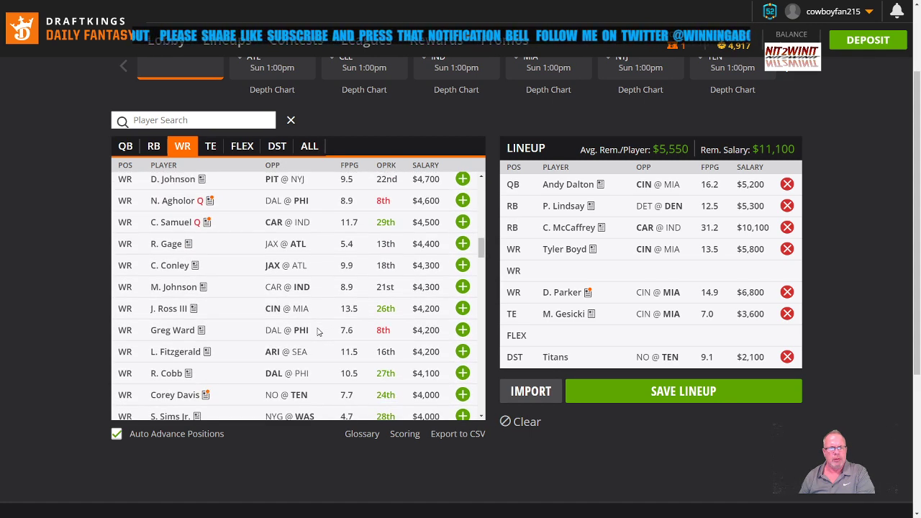
click(462, 352)
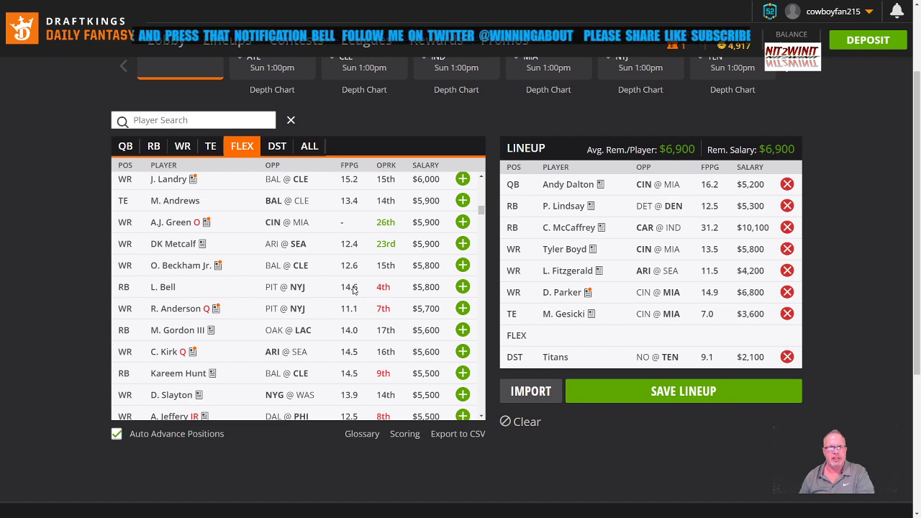
- Try the Jaguars' running back L. Fournette at $7,200 in the open FLEX slot
scroll(352, 290, up, 2)
scroll(352, 290, up, 3)
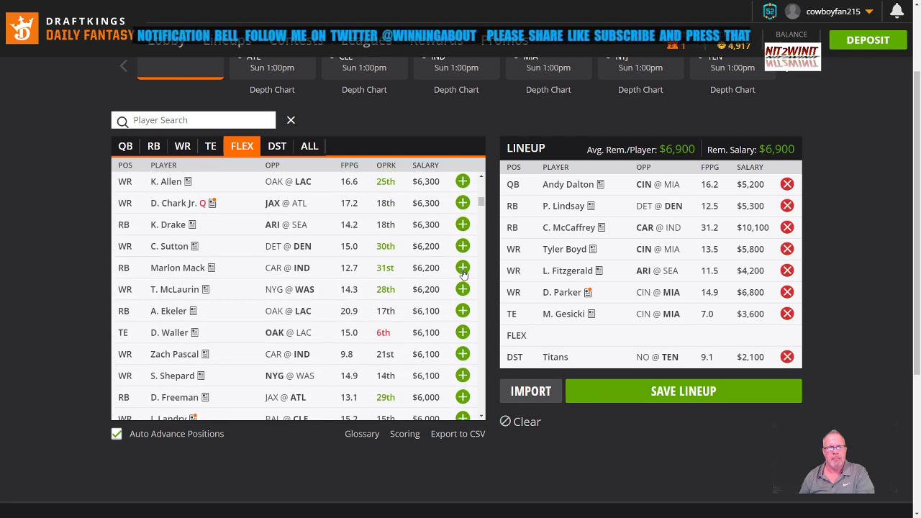
scroll(323, 273, up, 1)
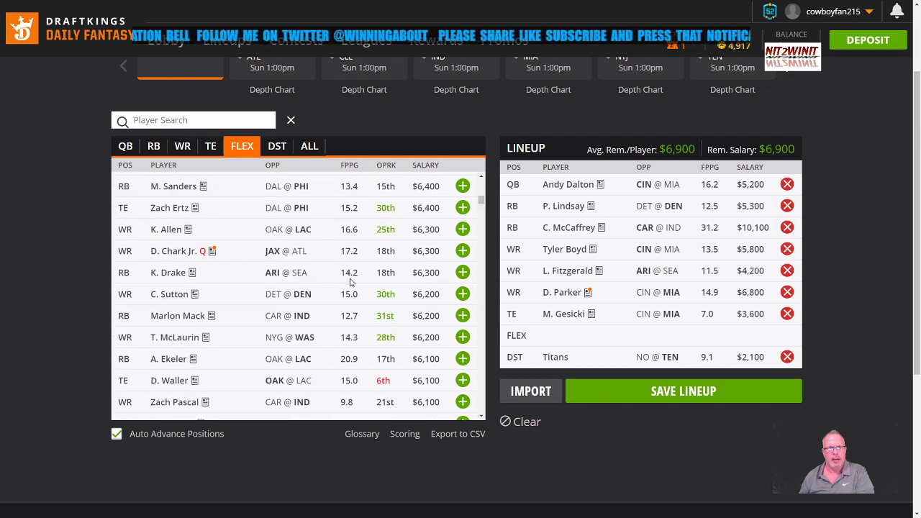
scroll(349, 281, up, 1)
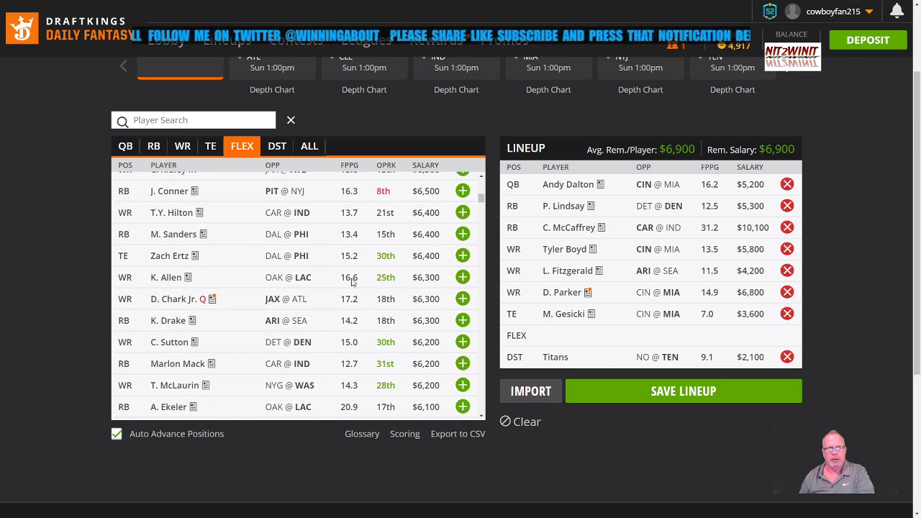
scroll(353, 282, up, 1)
scroll(354, 284, up, 1)
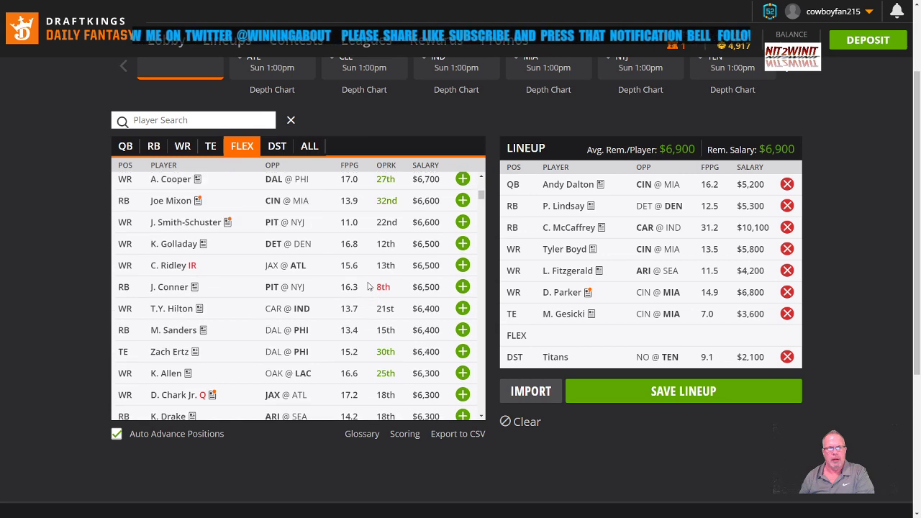
scroll(371, 287, up, 1)
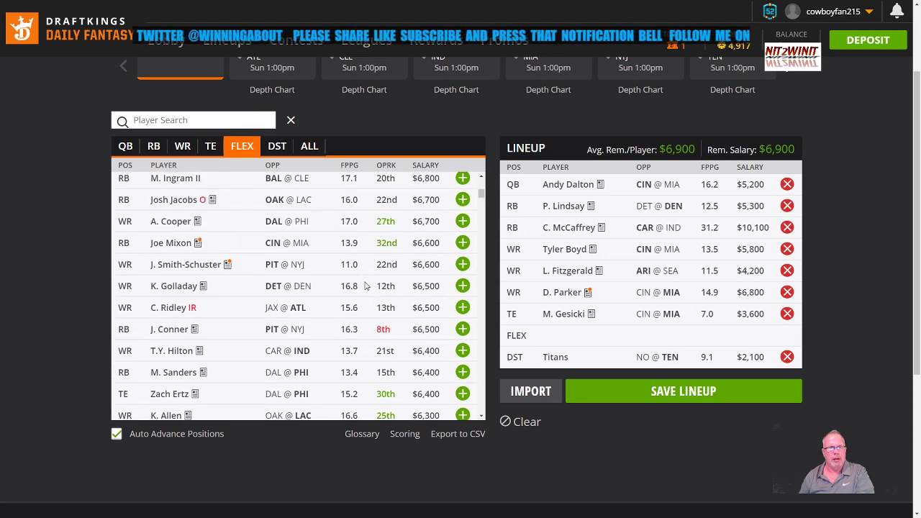
scroll(365, 287, up, 1)
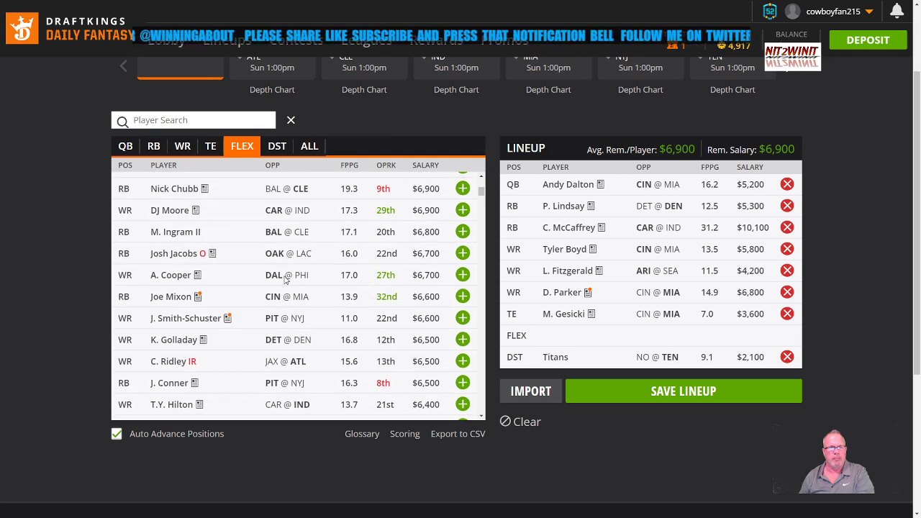
scroll(401, 277, up, 1)
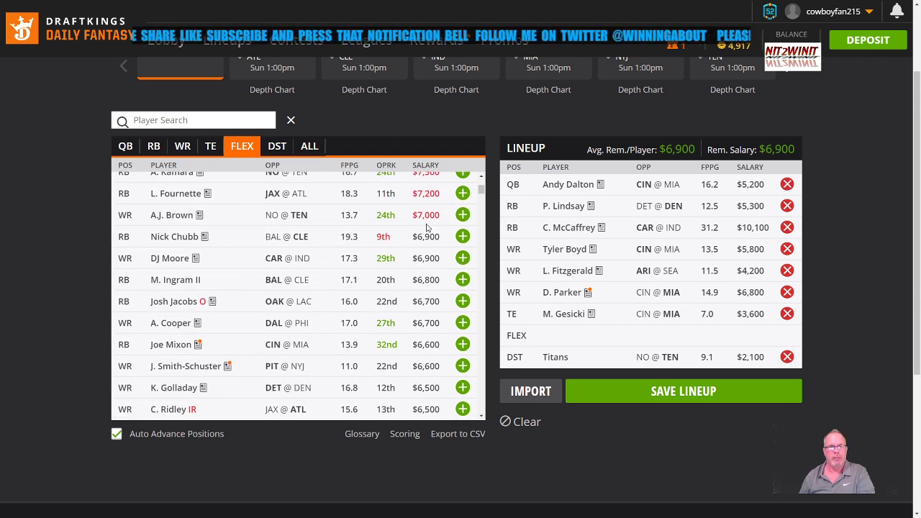
click(463, 194)
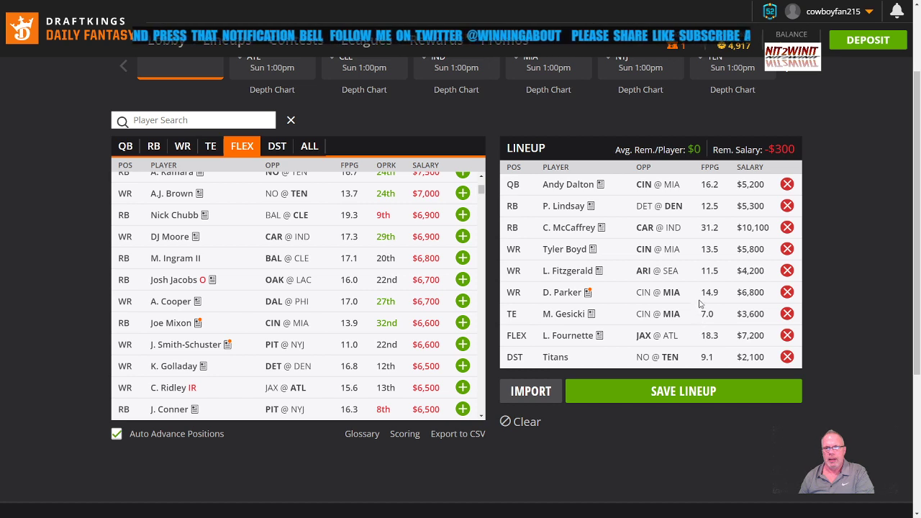
- Remove wide receiver L. Fitzgerald from the lineup and look through wide receivers priced at $3,900 and below for a replacement
click(786, 271)
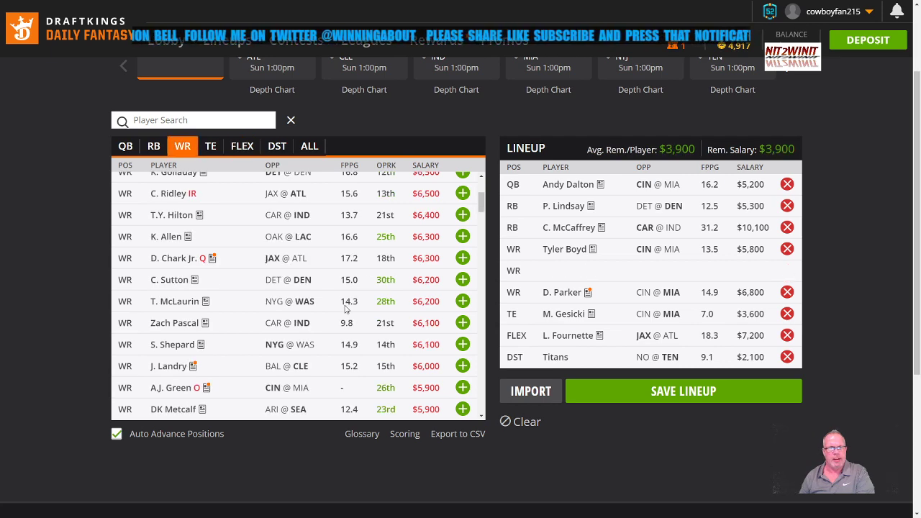
scroll(343, 308, down, 3)
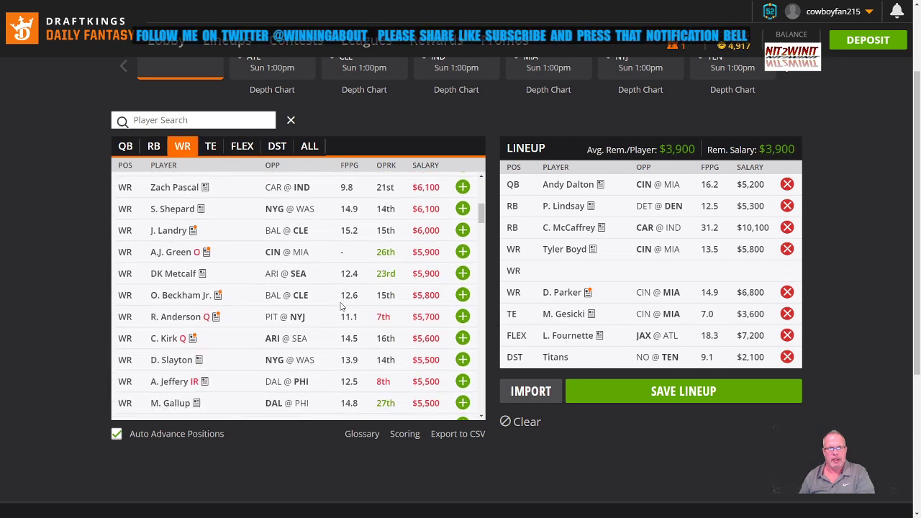
scroll(342, 307, down, 8)
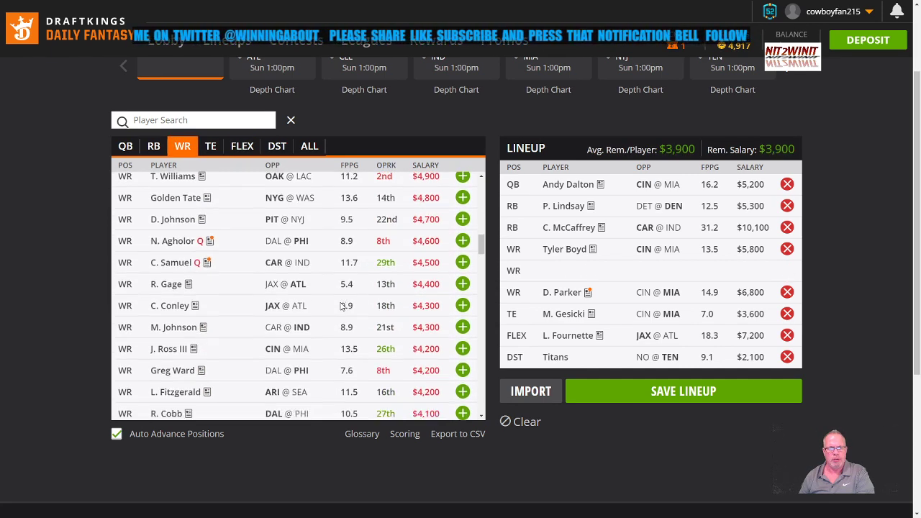
scroll(342, 306, down, 1)
scroll(341, 306, up, 1)
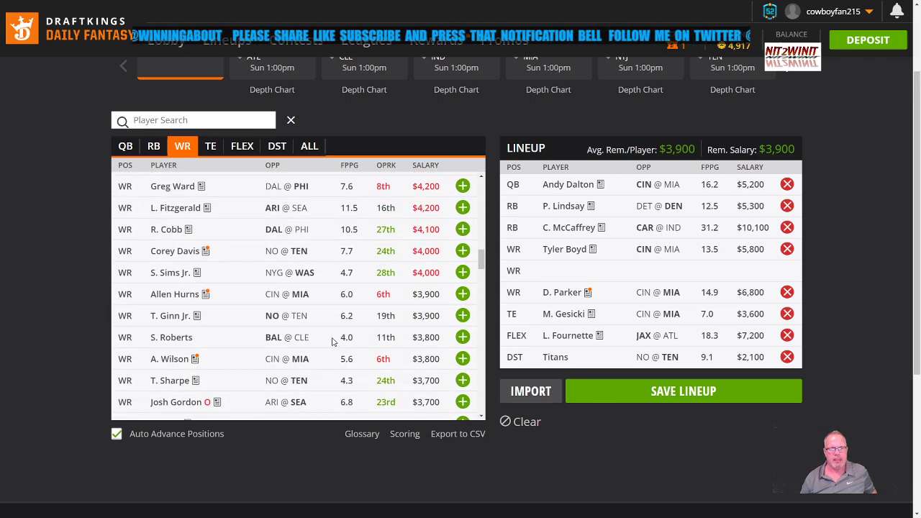
scroll(344, 335, down, 5)
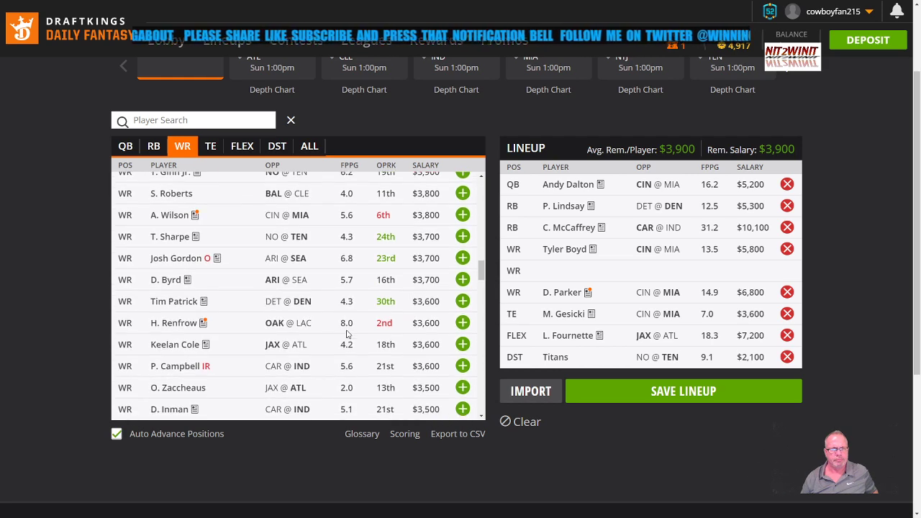
scroll(346, 335, down, 7)
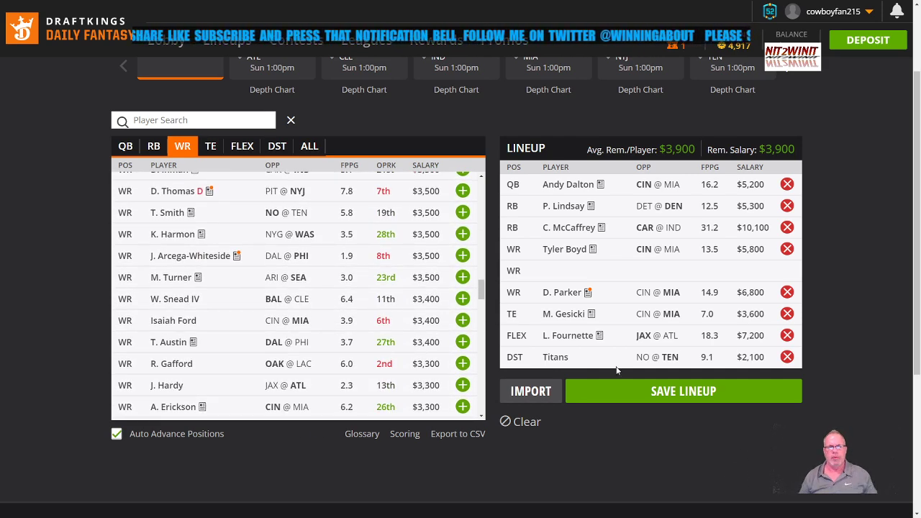
scroll(202, 198, up, 5)
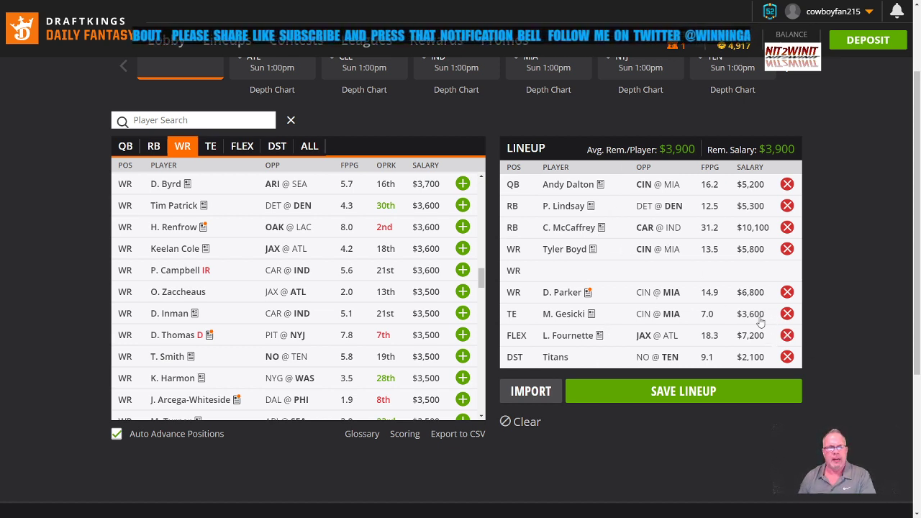
- Take L. Fournette out of the FLEX slot, try the $4,200 Bengals receiver J. Ross III there and remove him again
click(787, 335)
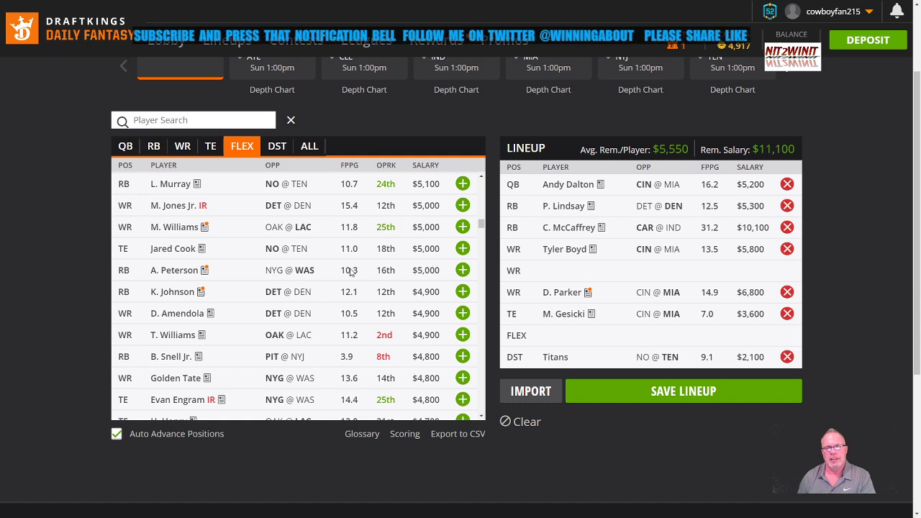
scroll(377, 280, up, 1)
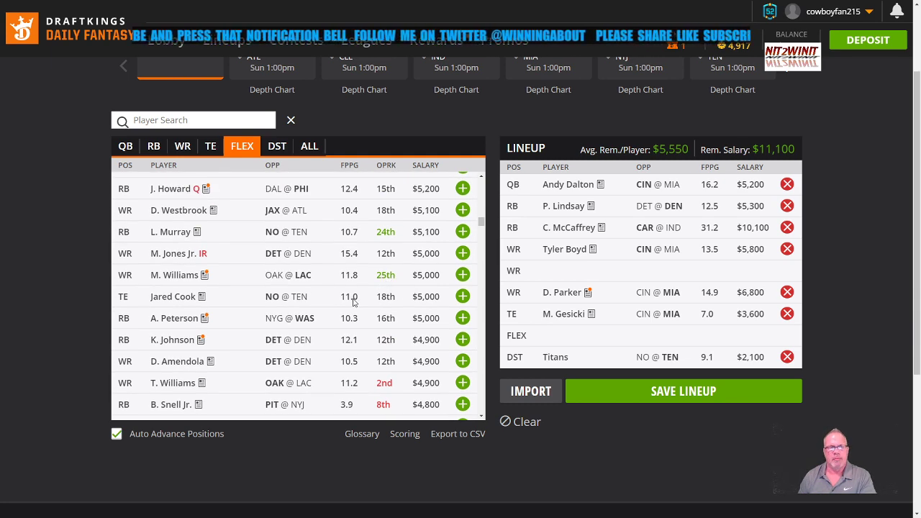
scroll(337, 320, down, 1)
scroll(336, 318, down, 1)
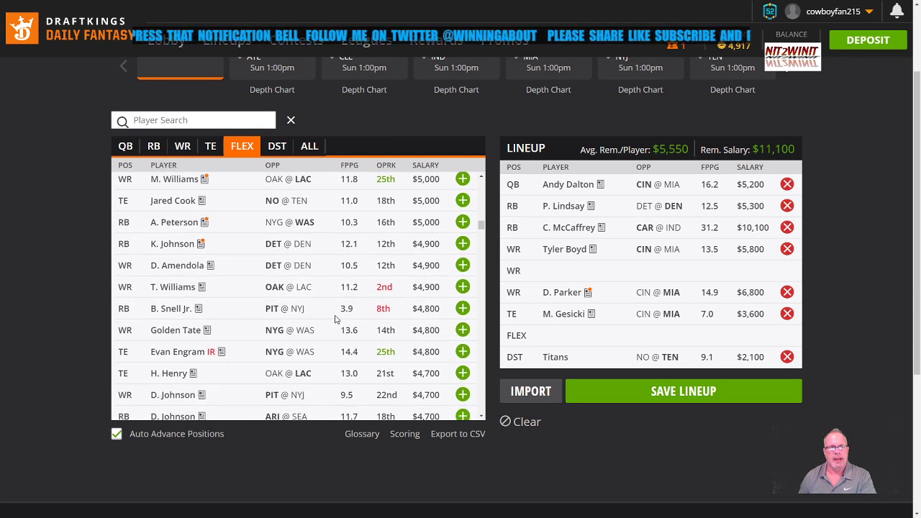
scroll(309, 288, up, 5)
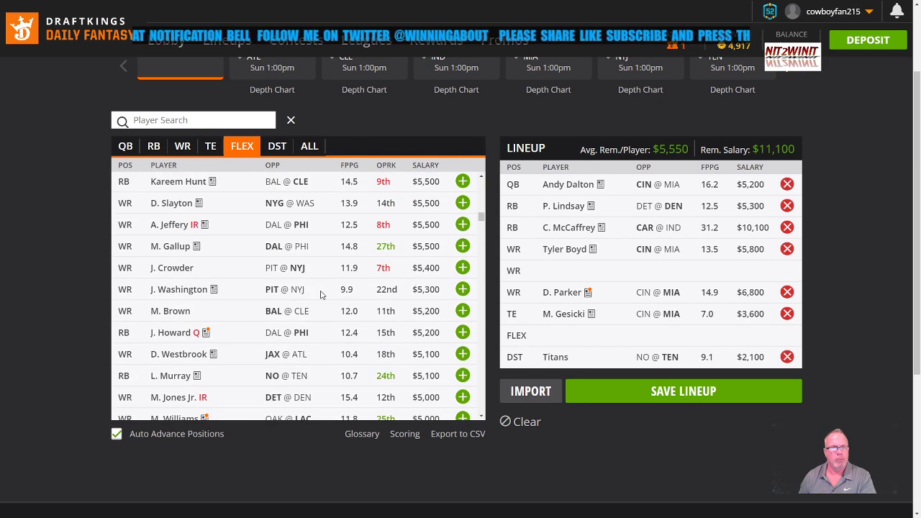
scroll(319, 298, down, 10)
scroll(325, 303, down, 5)
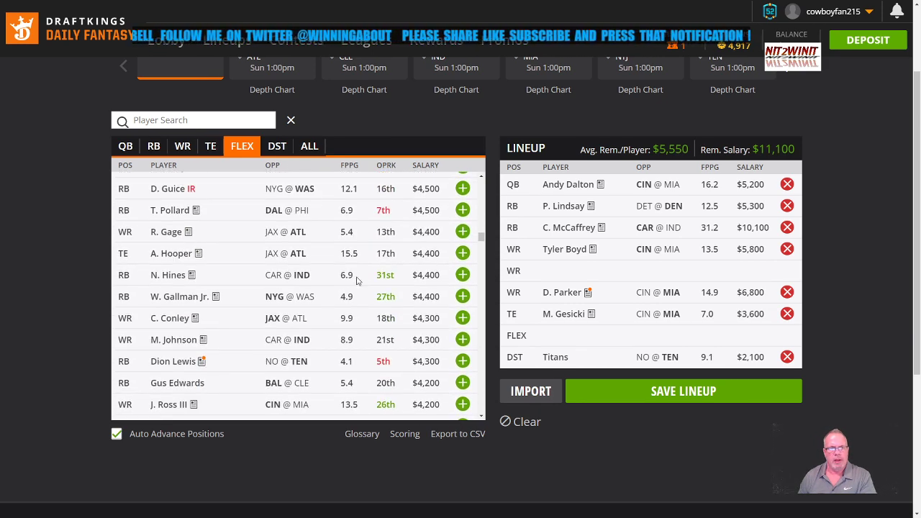
scroll(355, 327, down, 1)
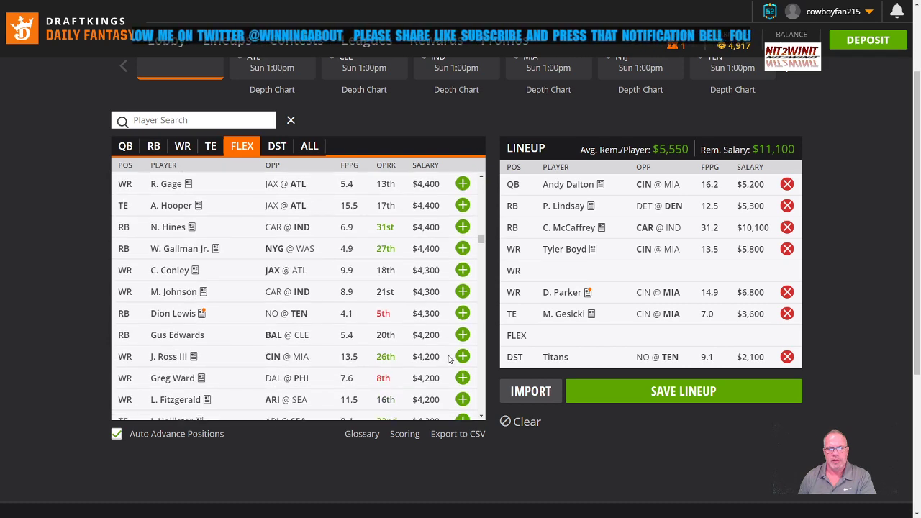
click(462, 357)
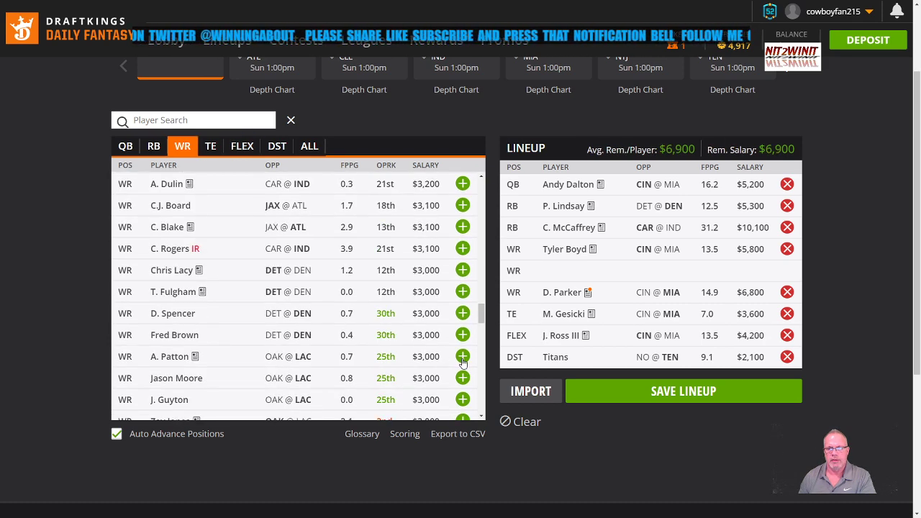
click(787, 336)
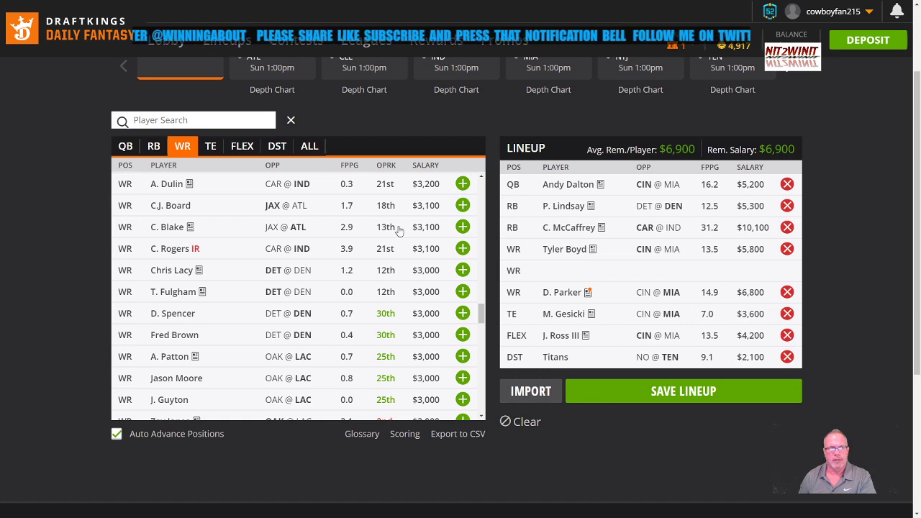
- Add the Bengals' J. Ross III at $4,200 in the open wide receiver slot
click(183, 148)
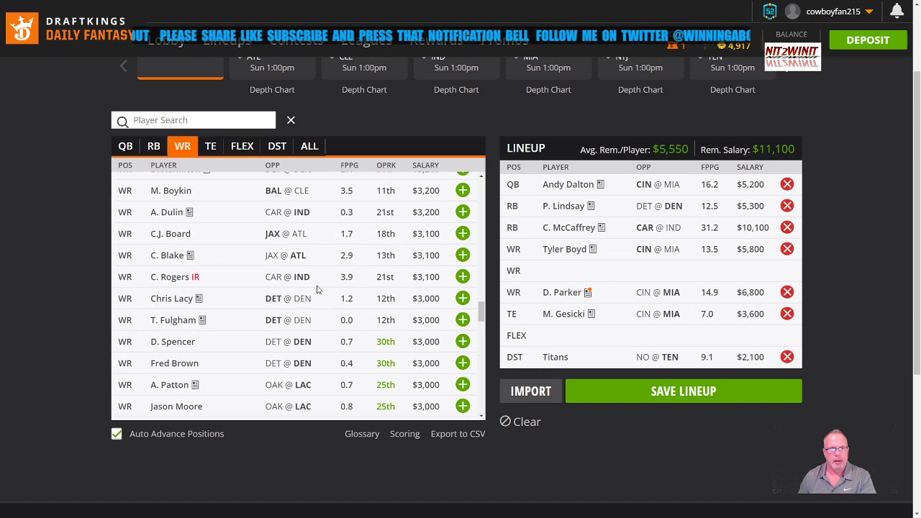
scroll(317, 288, up, 10)
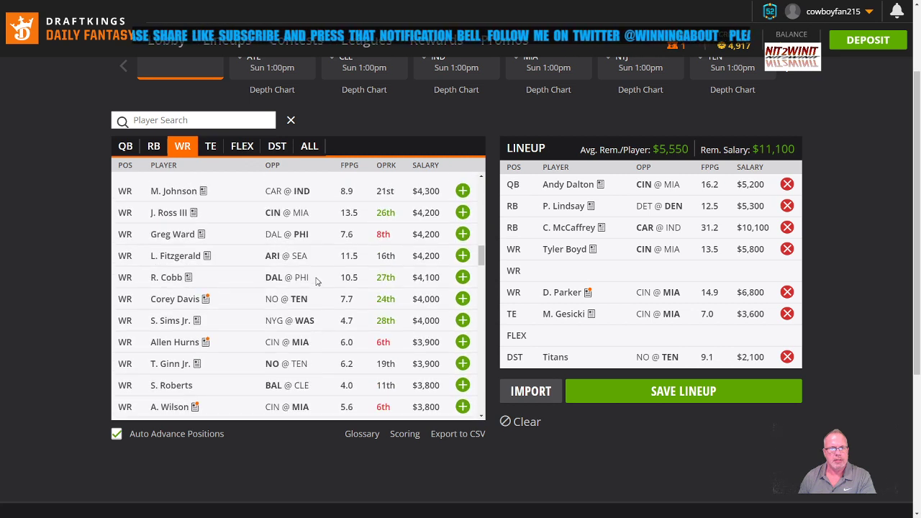
click(462, 213)
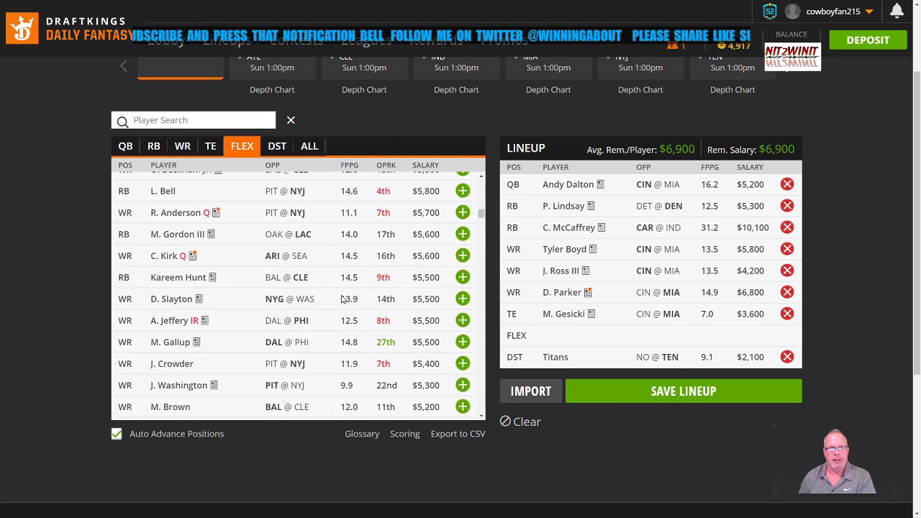
- Complete the lineup with the Eagles' tight end Zach Ertz at $6,400 in the FLEX slot, and clear the whole lineup
scroll(343, 299, up, 5)
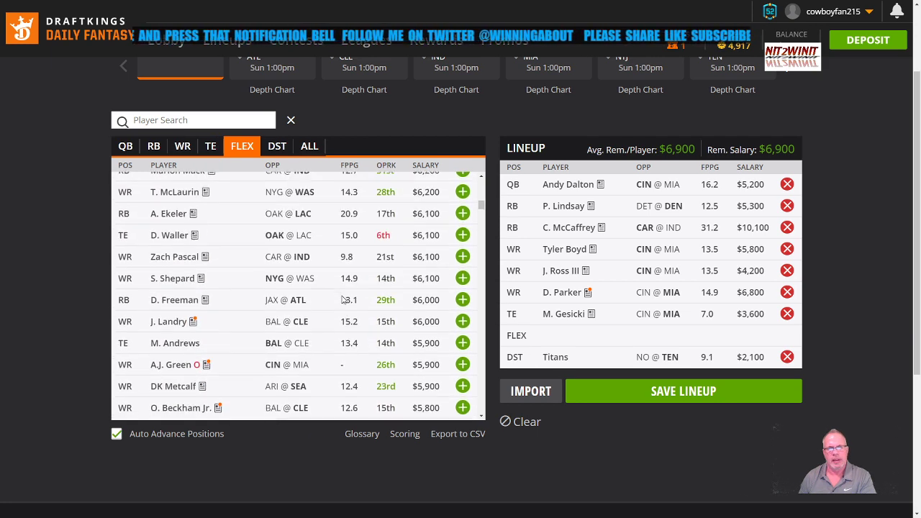
scroll(343, 299, up, 3)
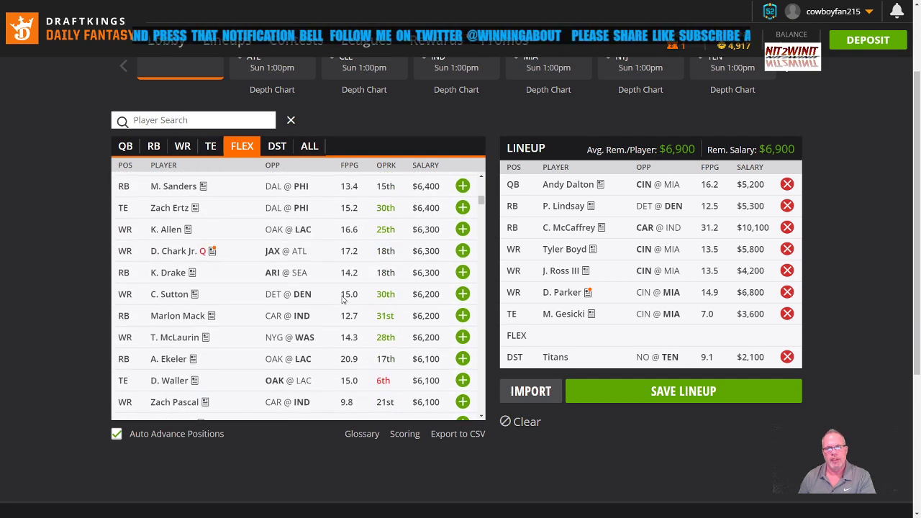
click(462, 208)
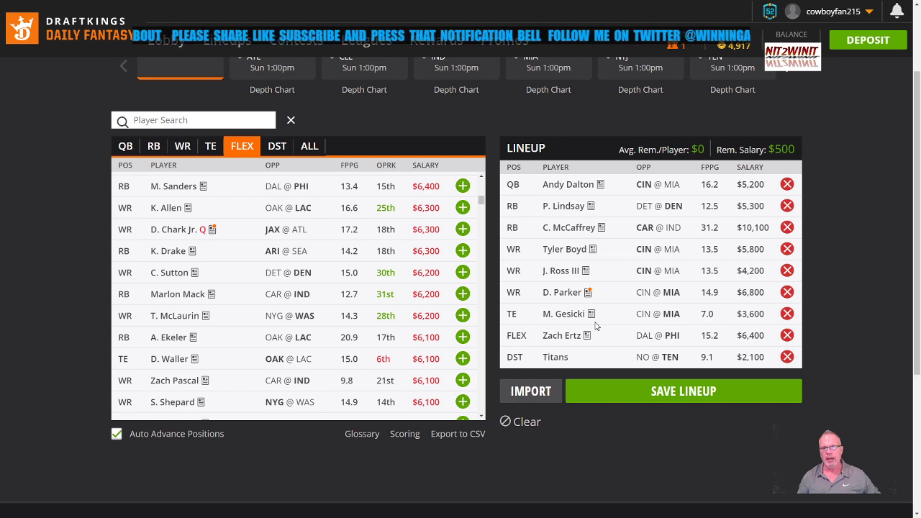
click(518, 427)
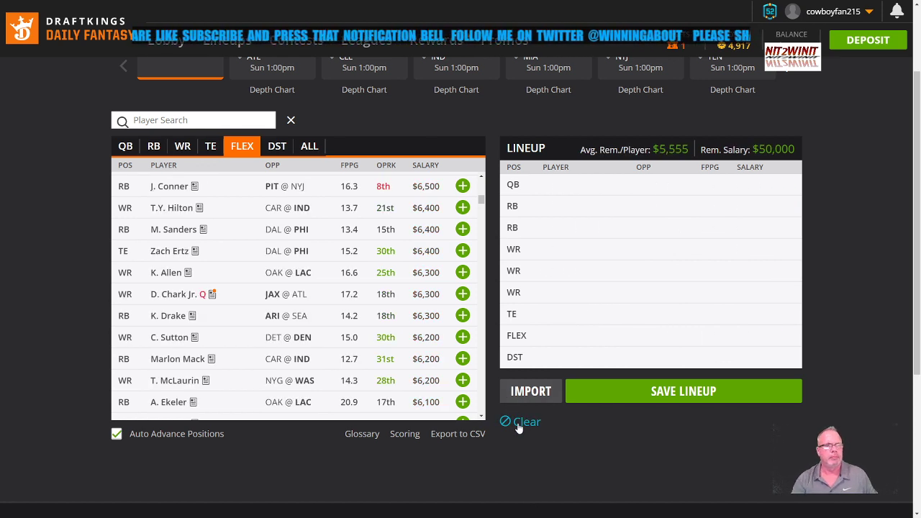